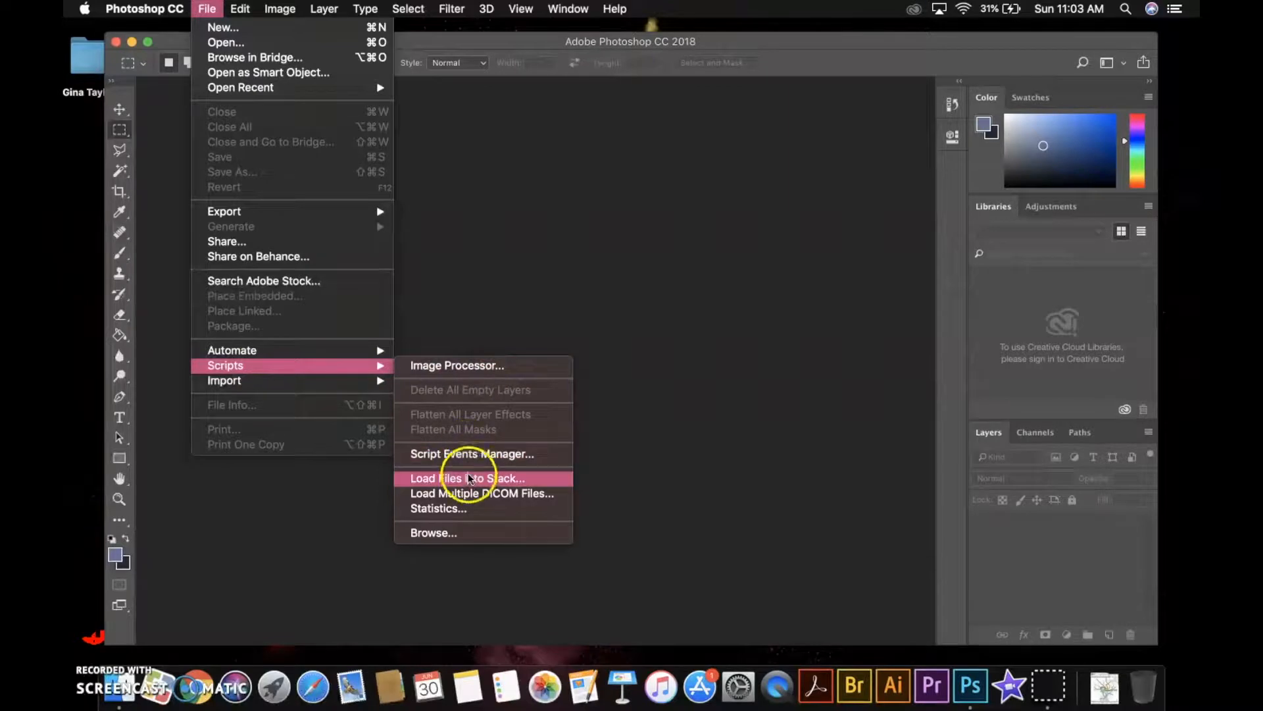
Load the Desktop photos DSC02746.jpg, DSC02747.JPG, DSC02748.JPG, DSC02751.JPG and DSC02752.JPG into one layer stack.
{"action": "left_click", "coordinate": [467, 479]}
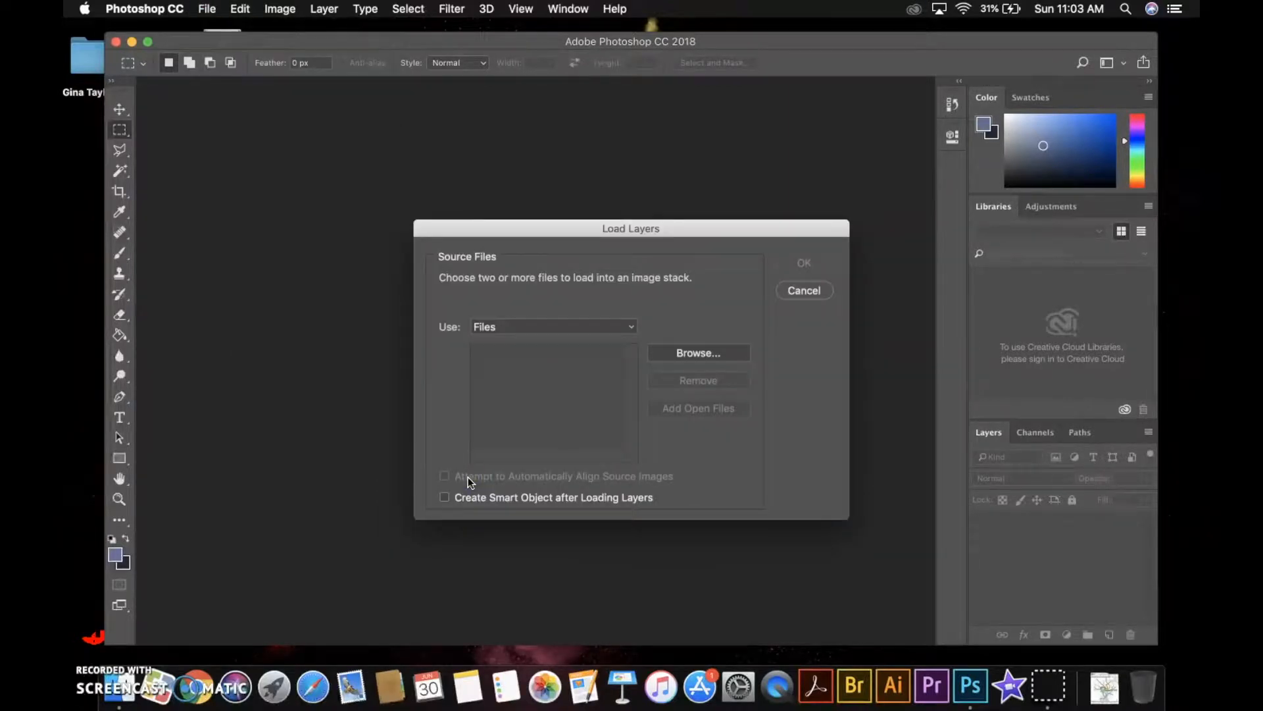
{"action": "left_click", "coordinate": [686, 354]}
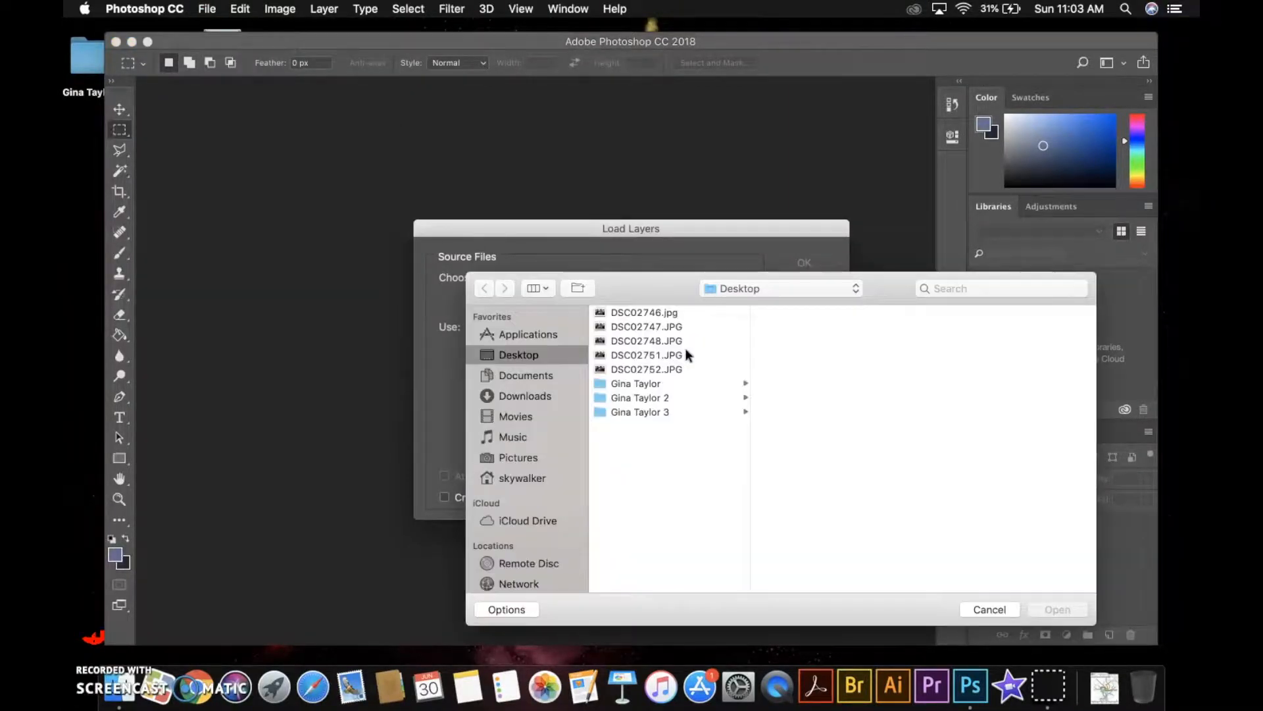
{"action": "left_click", "coordinate": [644, 313]}
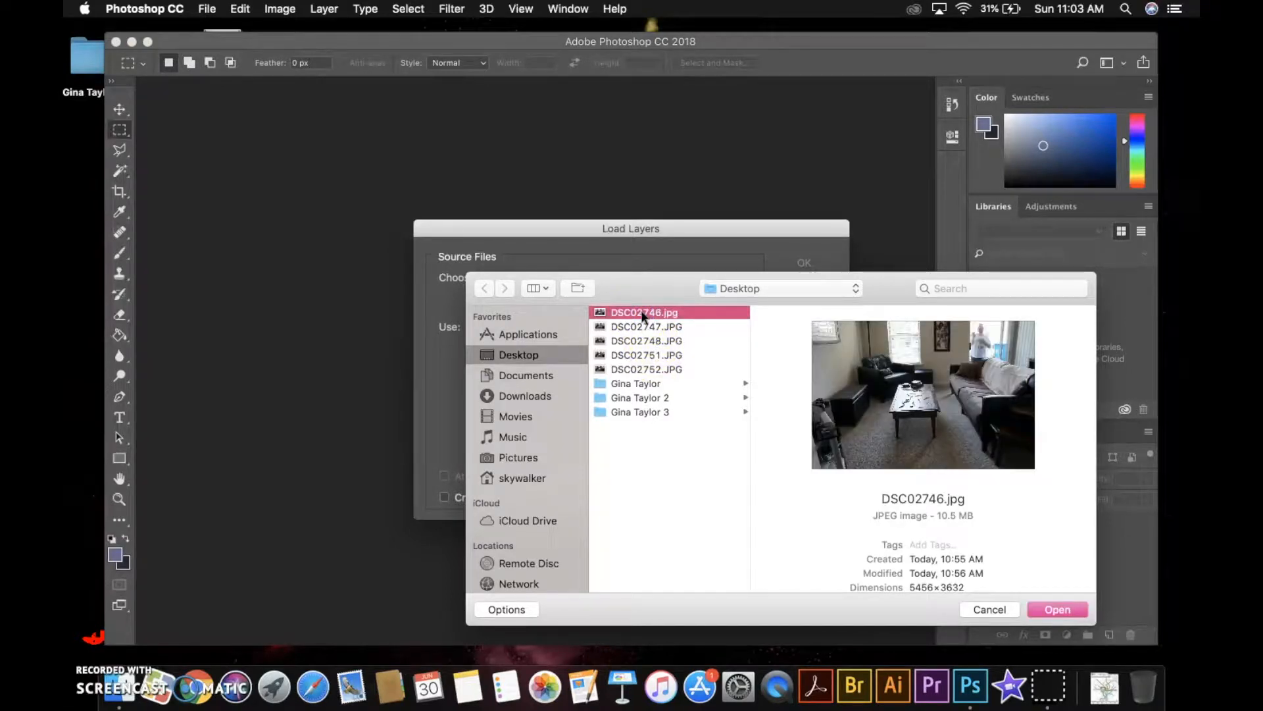
{"action": "left_click", "coordinate": [641, 366], "text": "shift"}
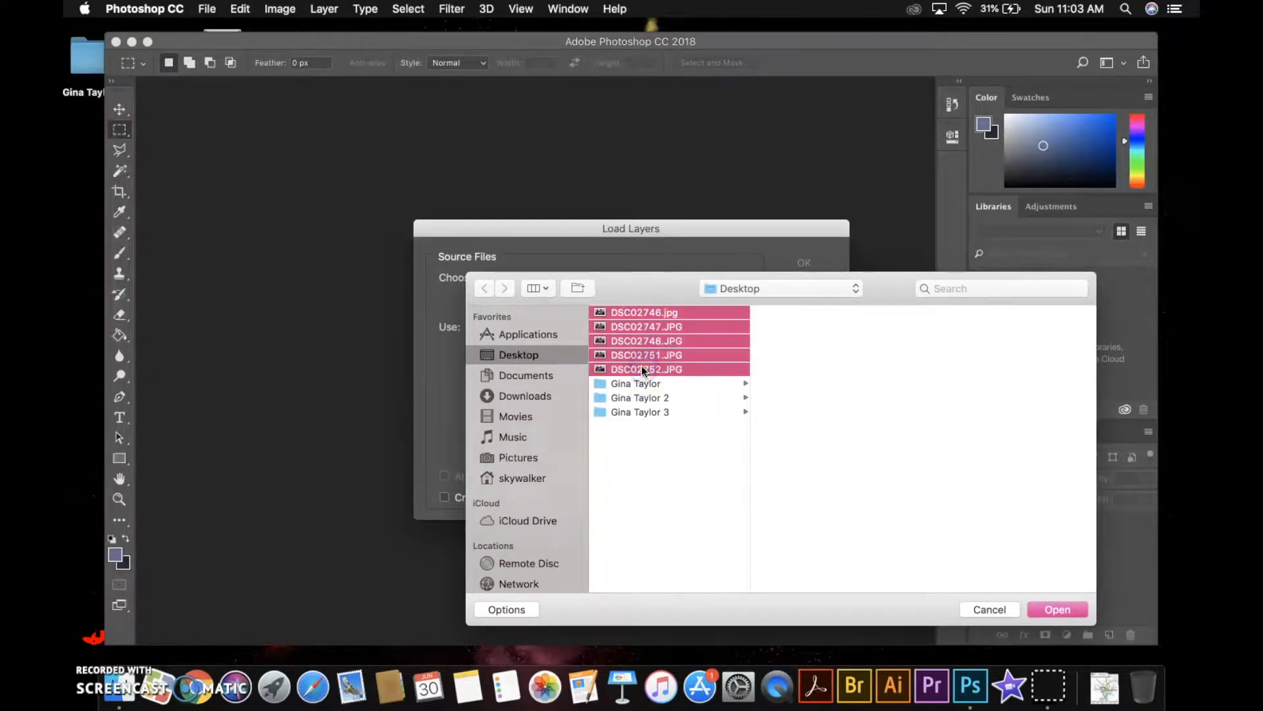
{"action": "left_click", "coordinate": [1087, 594]}
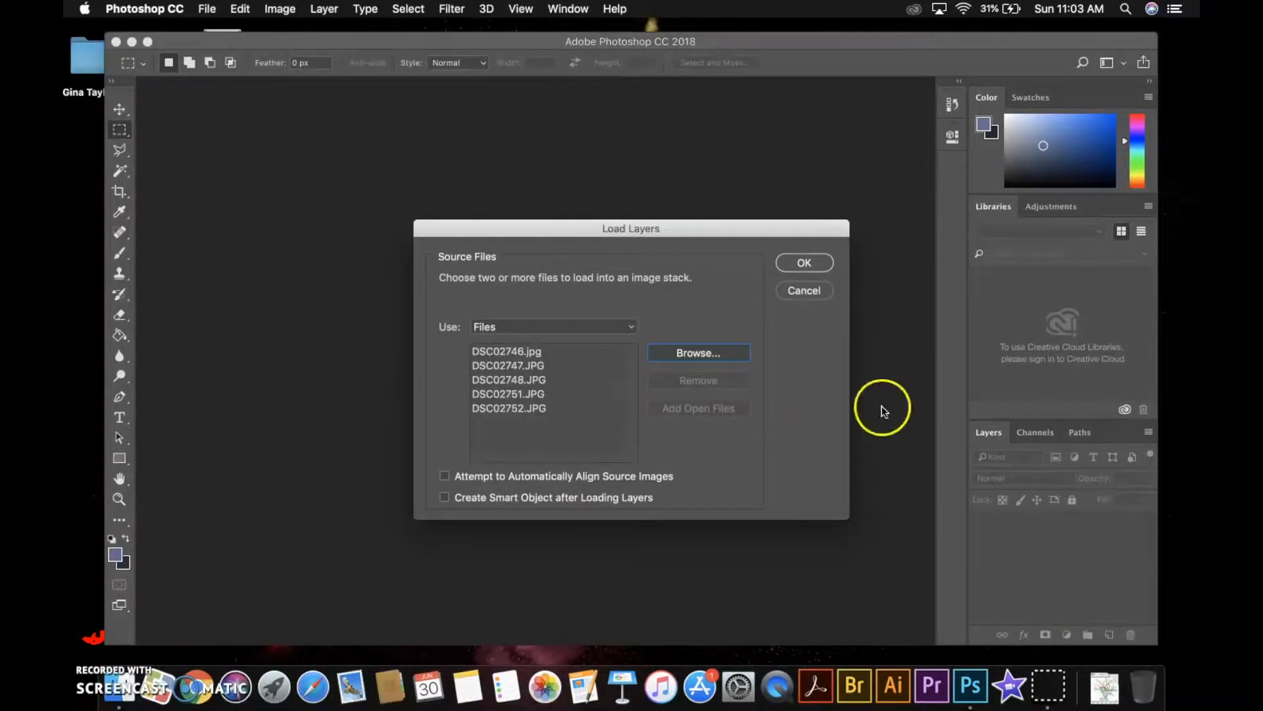
{"action": "left_click", "coordinate": [801, 260]}
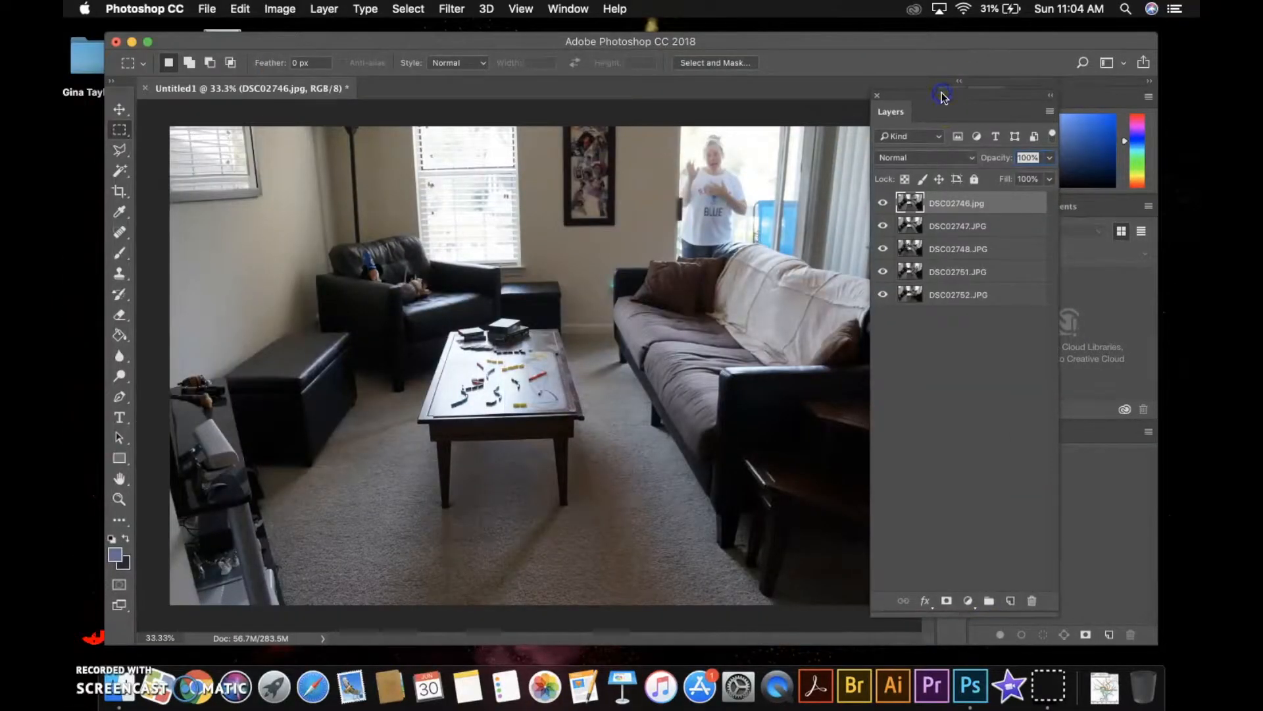
Hide all five photo layers, from DSC02746.jpg down to DSC02752.JPG.
{"action": "left_click", "coordinate": [883, 203]}
{"action": "left_click", "coordinate": [958, 225]}
{"action": "left_click", "coordinate": [882, 225]}
{"action": "left_click", "coordinate": [882, 248]}
{"action": "left_click_drag", "start_coordinate": [883, 282], "coordinate": [882, 295]}
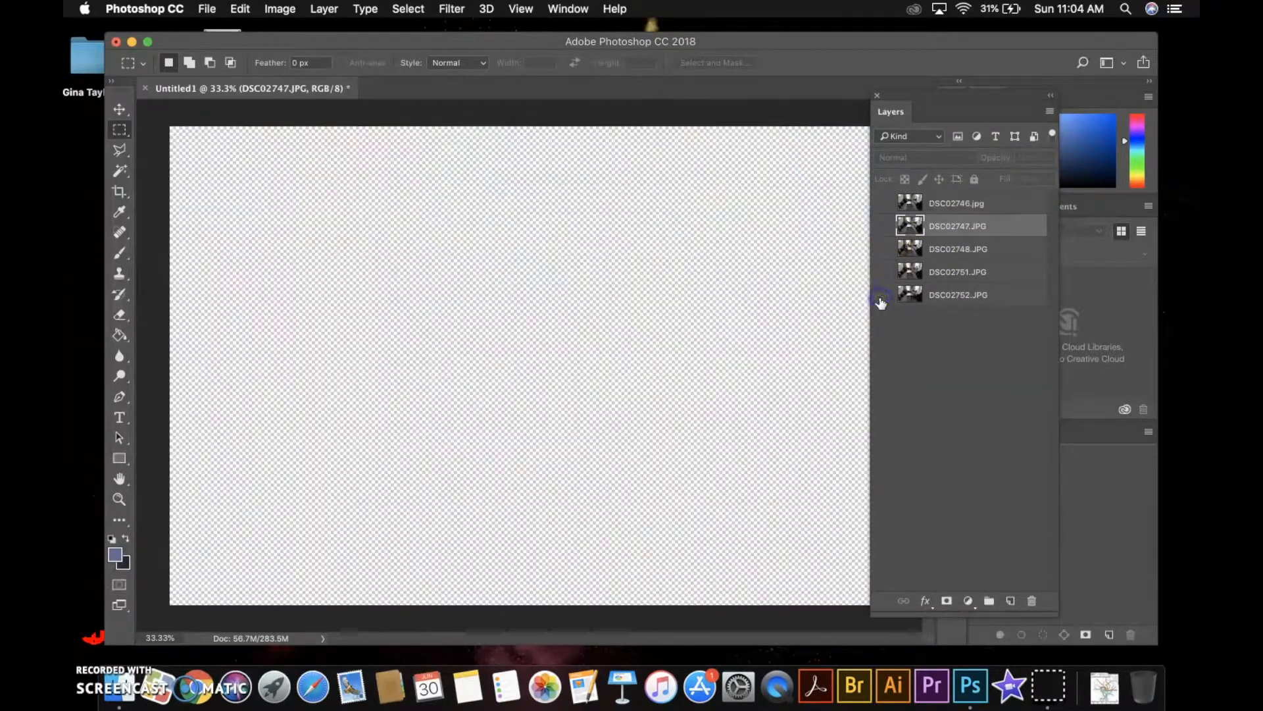
Show DSC02746.jpg and move it to the bottom of the stack, with DSC02747.JPG placed directly above it.
{"action": "left_click", "coordinate": [882, 202]}
{"action": "left_click_drag", "start_coordinate": [911, 203], "coordinate": [901, 306]}
{"action": "left_click", "coordinate": [883, 272]}
{"action": "left_click", "coordinate": [882, 272]}
{"action": "left_click", "coordinate": [882, 249]}
{"action": "left_click", "coordinate": [882, 249]}
{"action": "left_click", "coordinate": [883, 202]}
{"action": "left_click", "coordinate": [883, 203]}
{"action": "left_click_drag", "start_coordinate": [942, 206], "coordinate": [941, 282]}
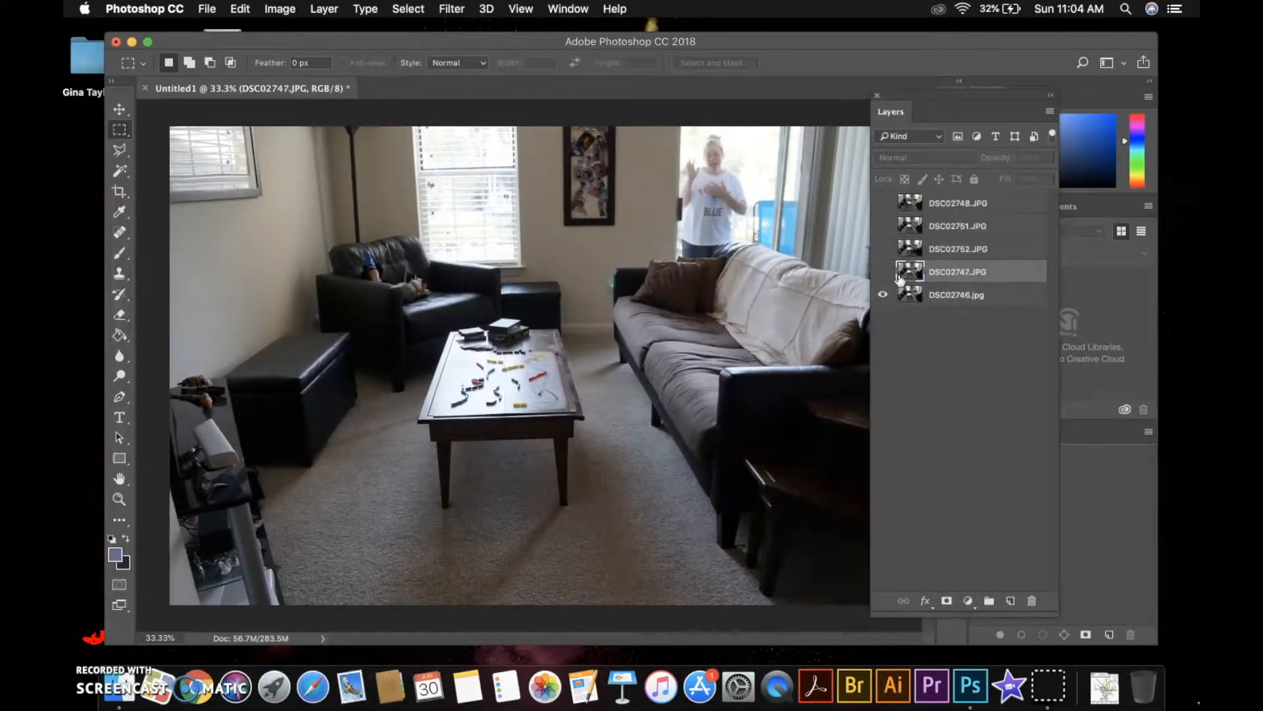
Move DSC02751.JPG directly above DSC02747.JPG, making DSC02747, DSC02751 and DSC02752 visible.
{"action": "left_click", "coordinate": [882, 272]}
{"action": "left_click", "coordinate": [883, 248]}
{"action": "left_click", "coordinate": [882, 248]}
{"action": "left_click", "coordinate": [882, 226]}
{"action": "left_click", "coordinate": [883, 226]}
{"action": "left_click", "coordinate": [934, 226]}
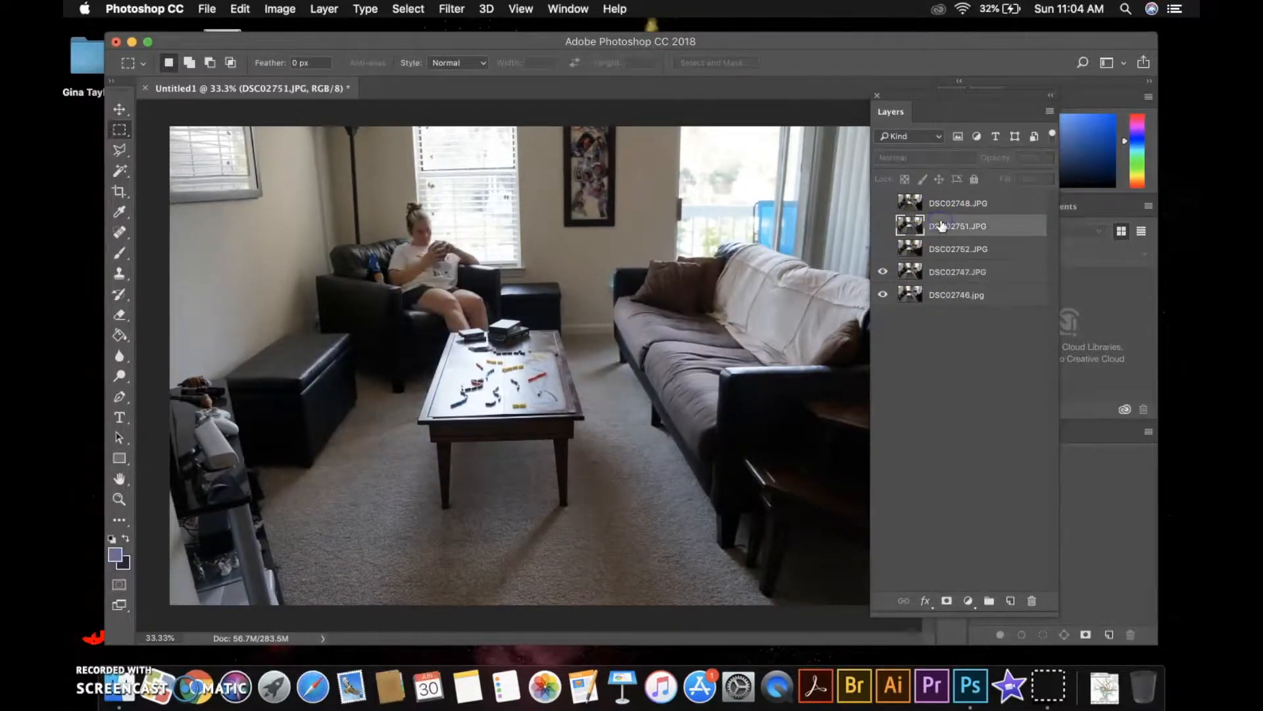
{"action": "left_click", "coordinate": [882, 225]}
{"action": "left_click_drag", "start_coordinate": [934, 225], "coordinate": [937, 260]}
{"action": "left_click", "coordinate": [949, 232]}
{"action": "left_click", "coordinate": [883, 226]}
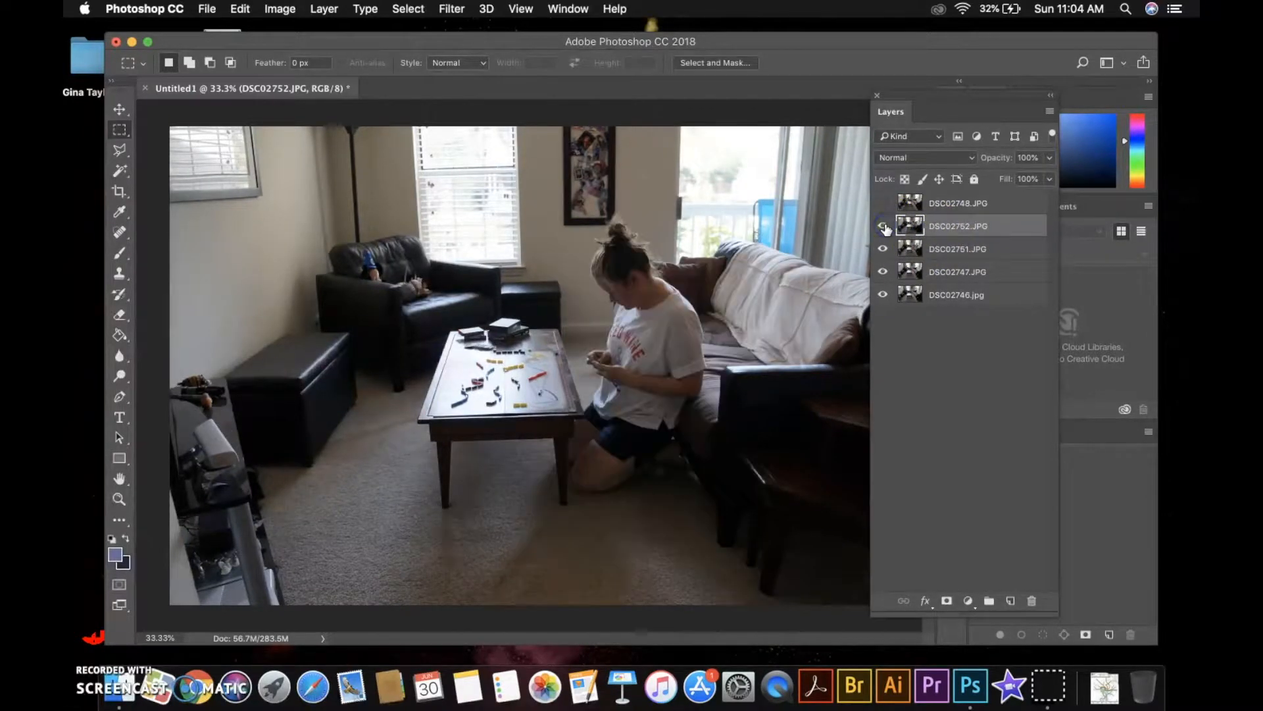
Move DSC02748.JPG below DSC02752.JPG and hide every layer except DSC02746.jpg.
{"action": "left_click", "coordinate": [882, 203]}
{"action": "left_click_drag", "start_coordinate": [941, 202], "coordinate": [941, 238]}
{"action": "left_click", "coordinate": [883, 203]}
{"action": "left_click", "coordinate": [882, 226]}
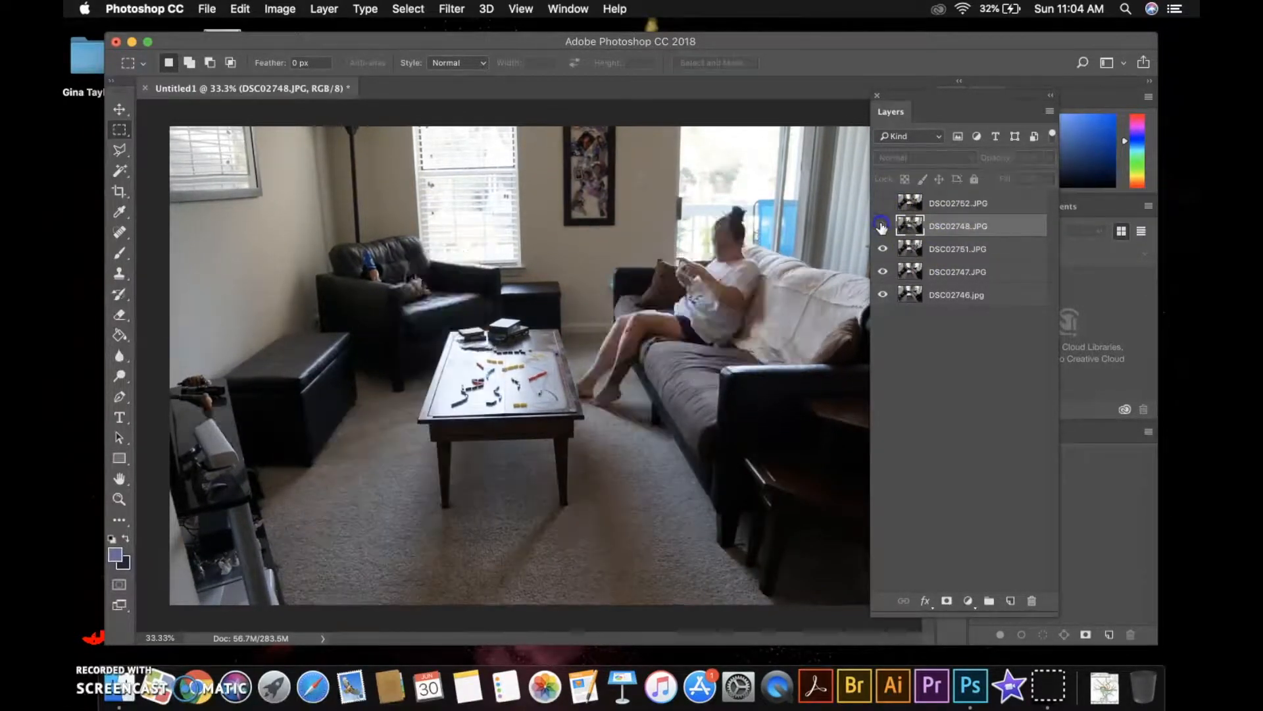
{"action": "left_click", "coordinate": [882, 249]}
{"action": "left_click", "coordinate": [882, 271]}
{"action": "left_click", "coordinate": [882, 272]}
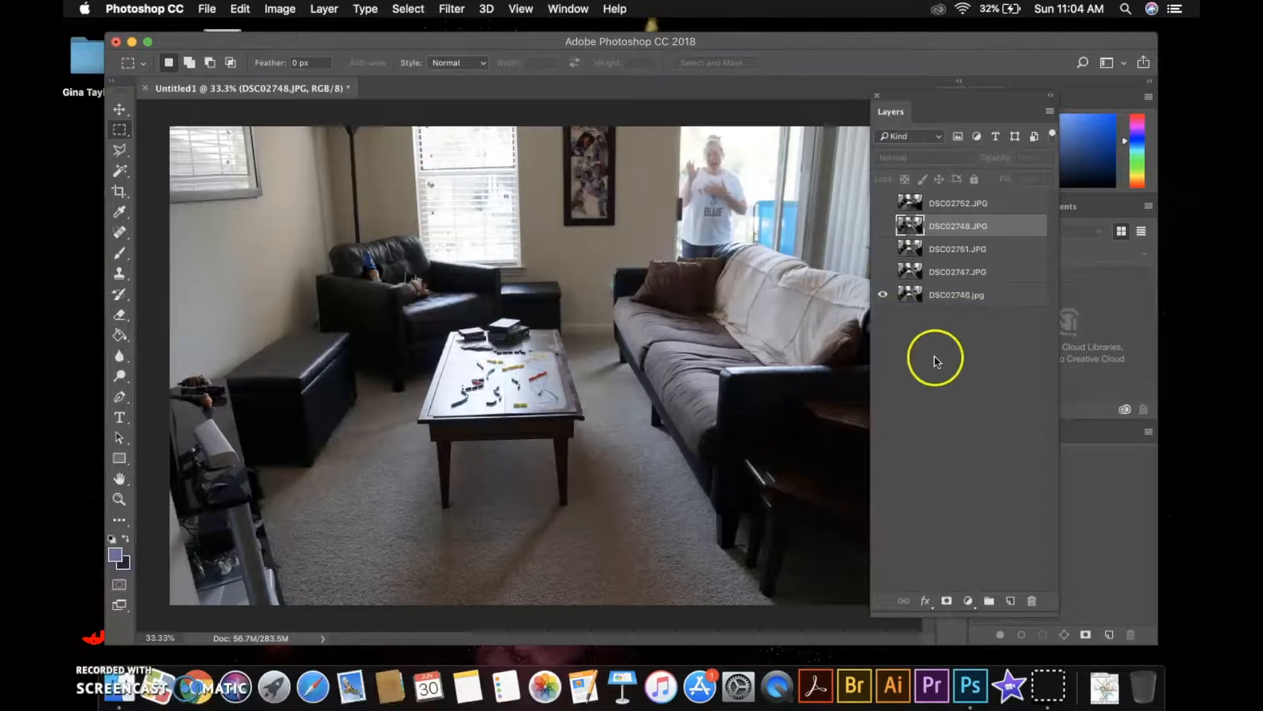
Show the DSC02747.JPG layer and lasso a loose area around the woman in the armchair.
{"action": "left_click", "coordinate": [957, 272]}
{"action": "key", "text": "l"}
{"action": "left_click", "coordinate": [493, 191]}
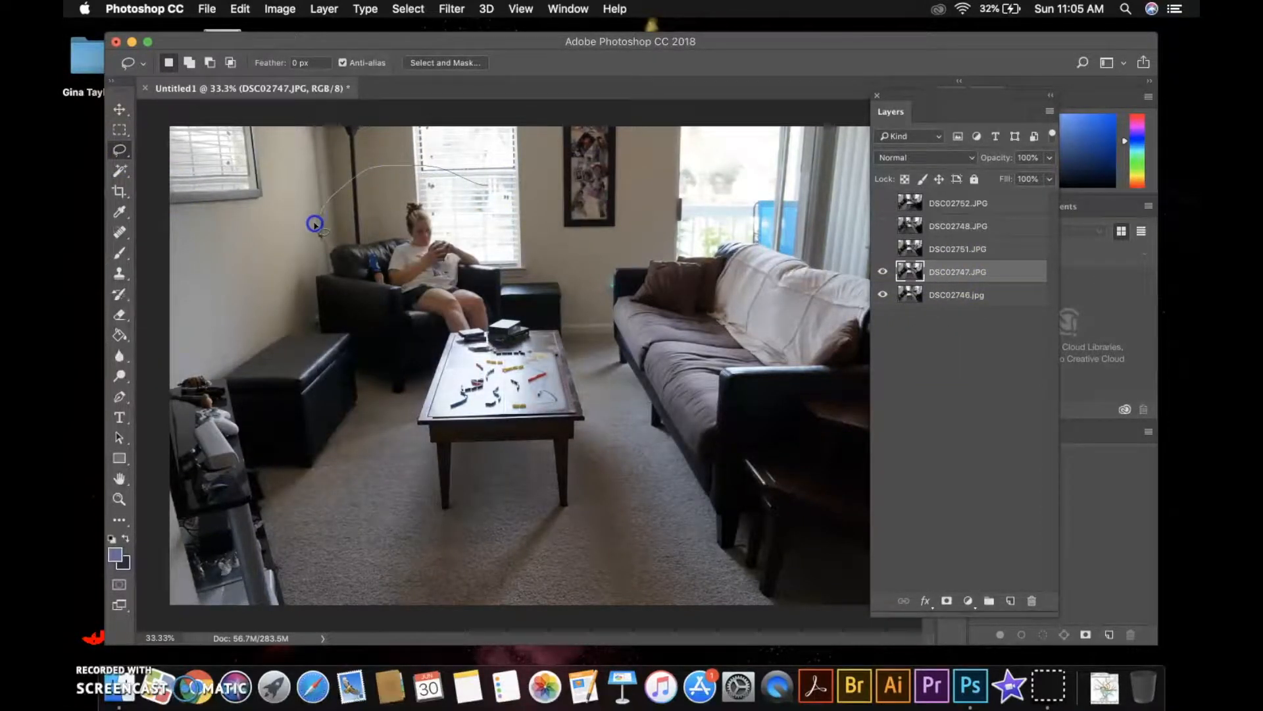
{"action": "mouse_move", "coordinate": [492, 376]}
{"action": "left_mouse_down"}
{"action": "mouse_move", "coordinate": [530, 346]}
{"action": "mouse_move", "coordinate": [531, 280]}
{"action": "left_mouse_up"}
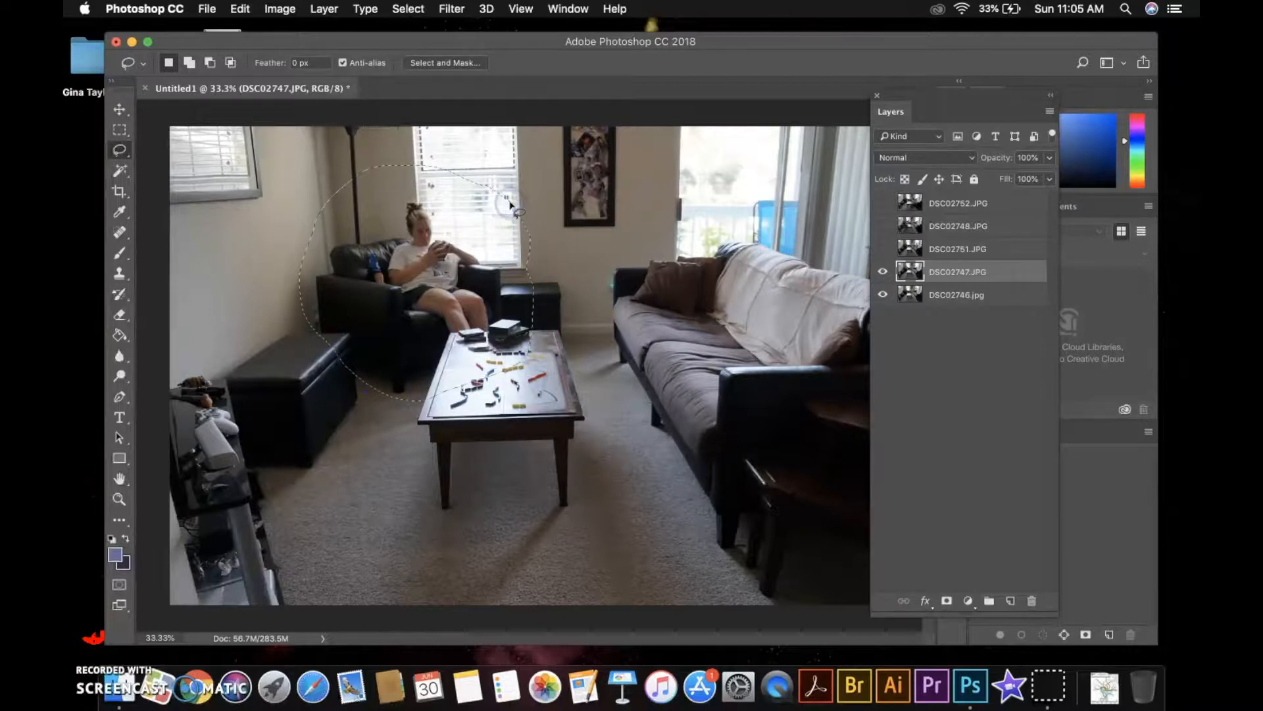
Invert the selection, delete everything around the armchair area on DSC02747.JPG, and deselect.
{"action": "left_click", "coordinate": [407, 9]}
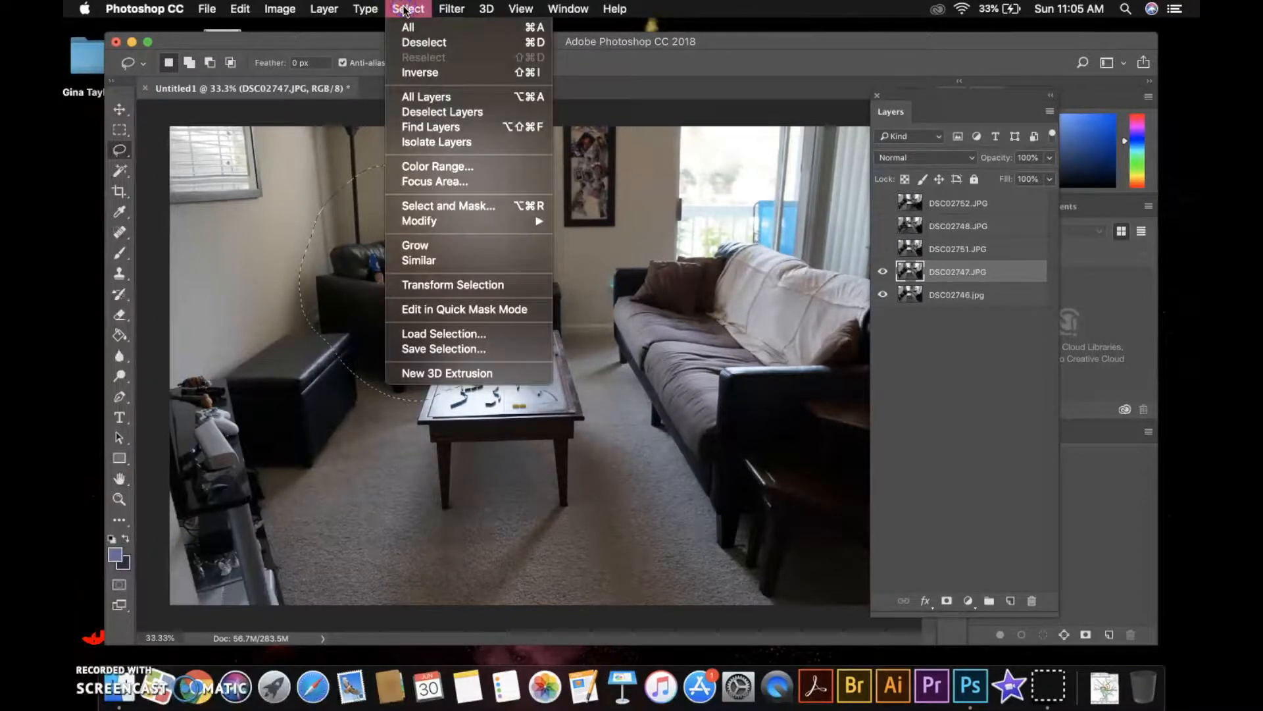
{"action": "left_click", "coordinate": [415, 71]}
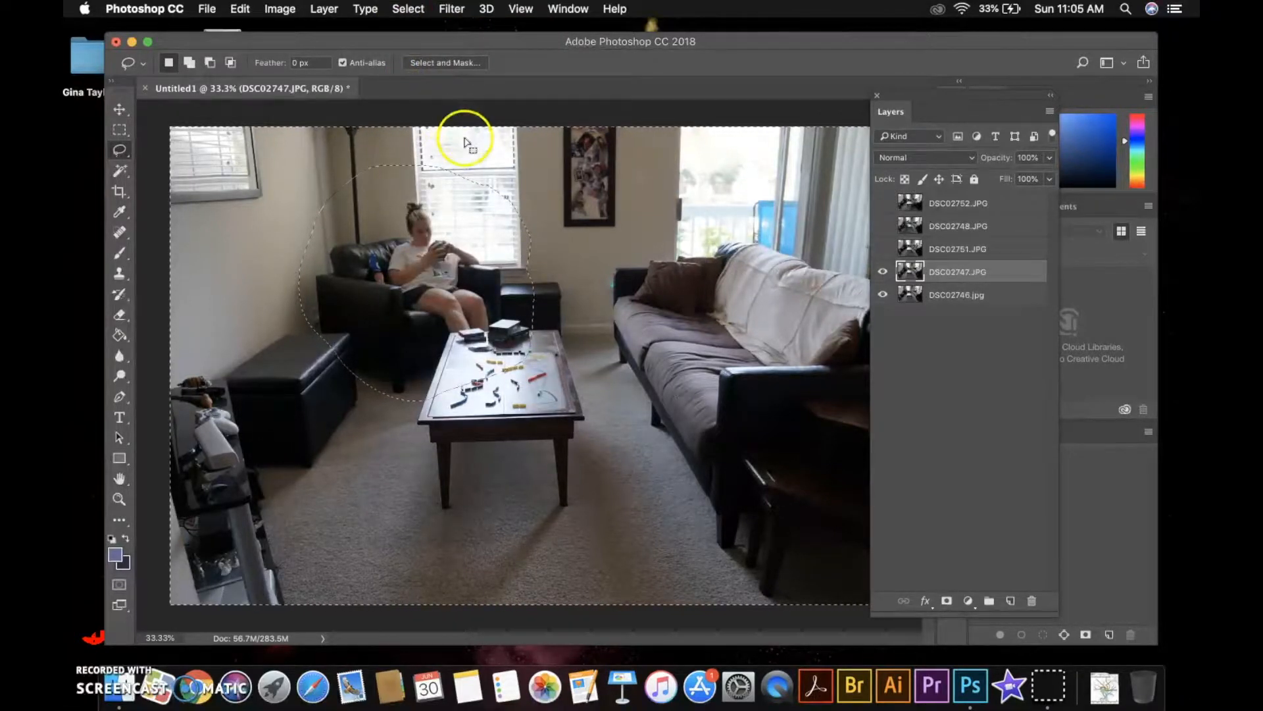
{"action": "key", "text": "Delete"}
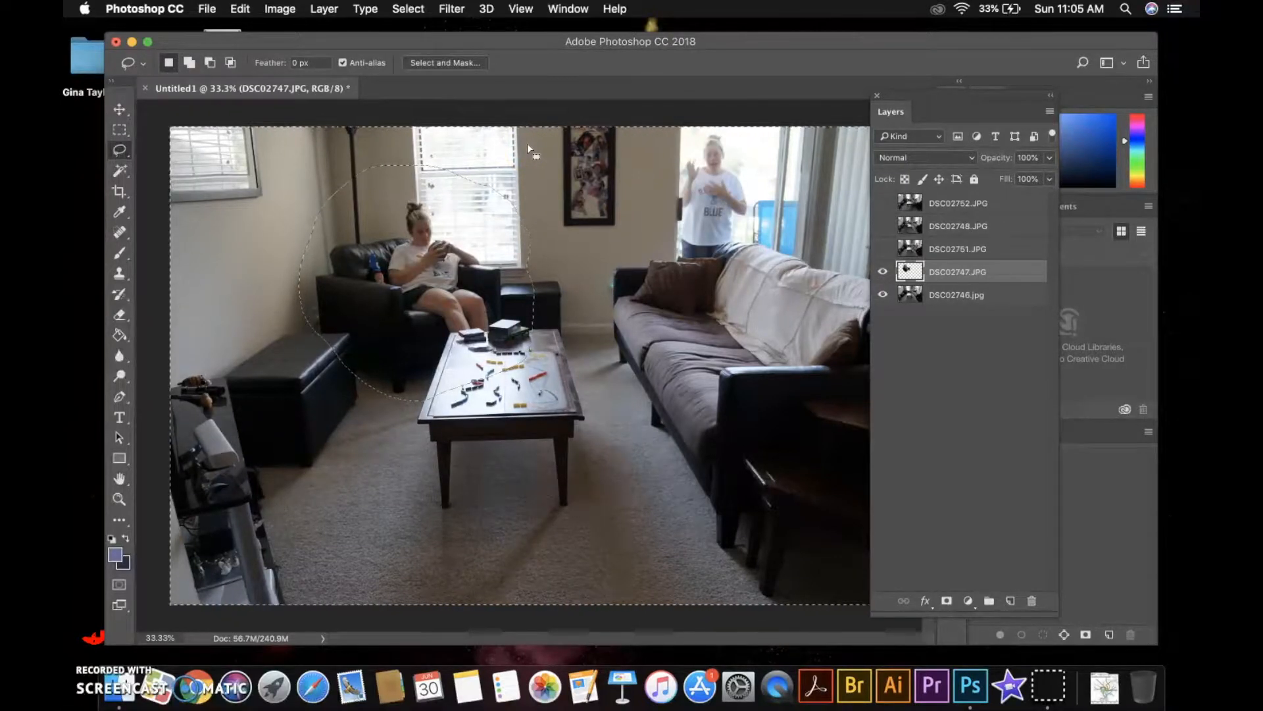
{"action": "left_click", "coordinate": [406, 9]}
{"action": "left_click", "coordinate": [413, 43]}
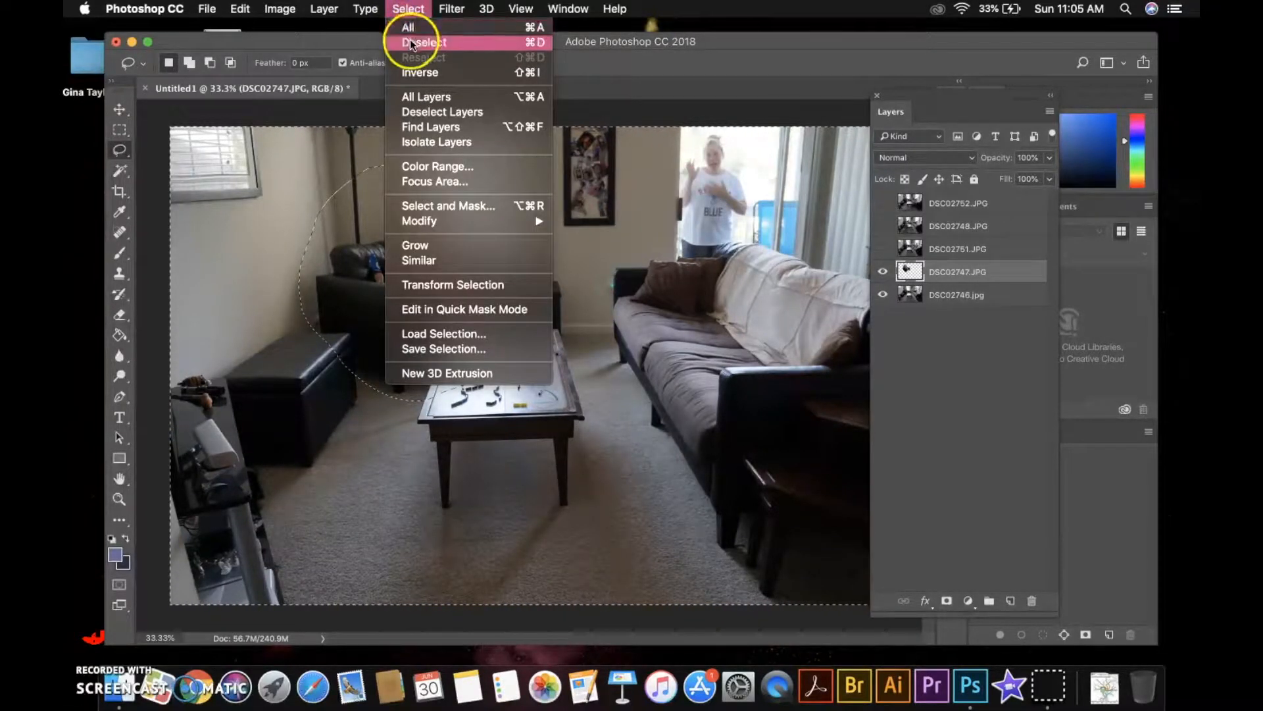
With DSC02746.jpg hidden, erase the hard rim of the armchair cutout using a size 250 Eraser, and show the background photo again.
{"action": "left_click", "coordinate": [882, 295]}
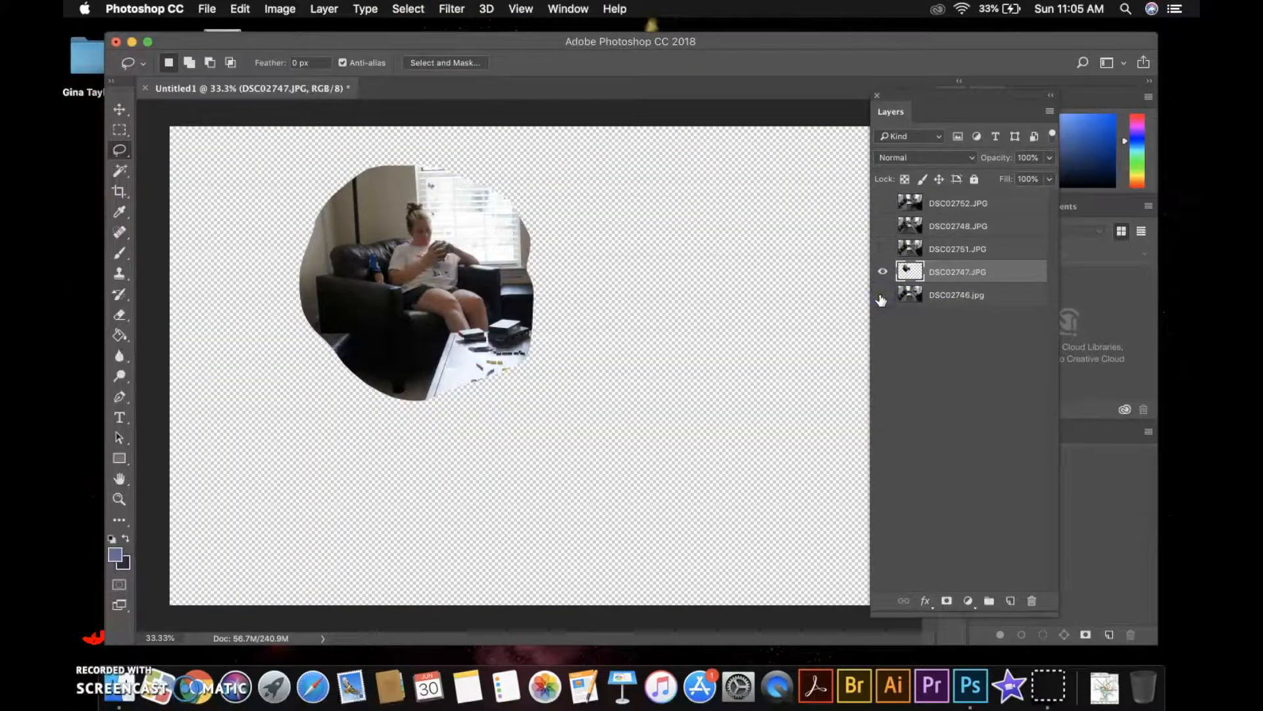
{"action": "left_click", "coordinate": [119, 314]}
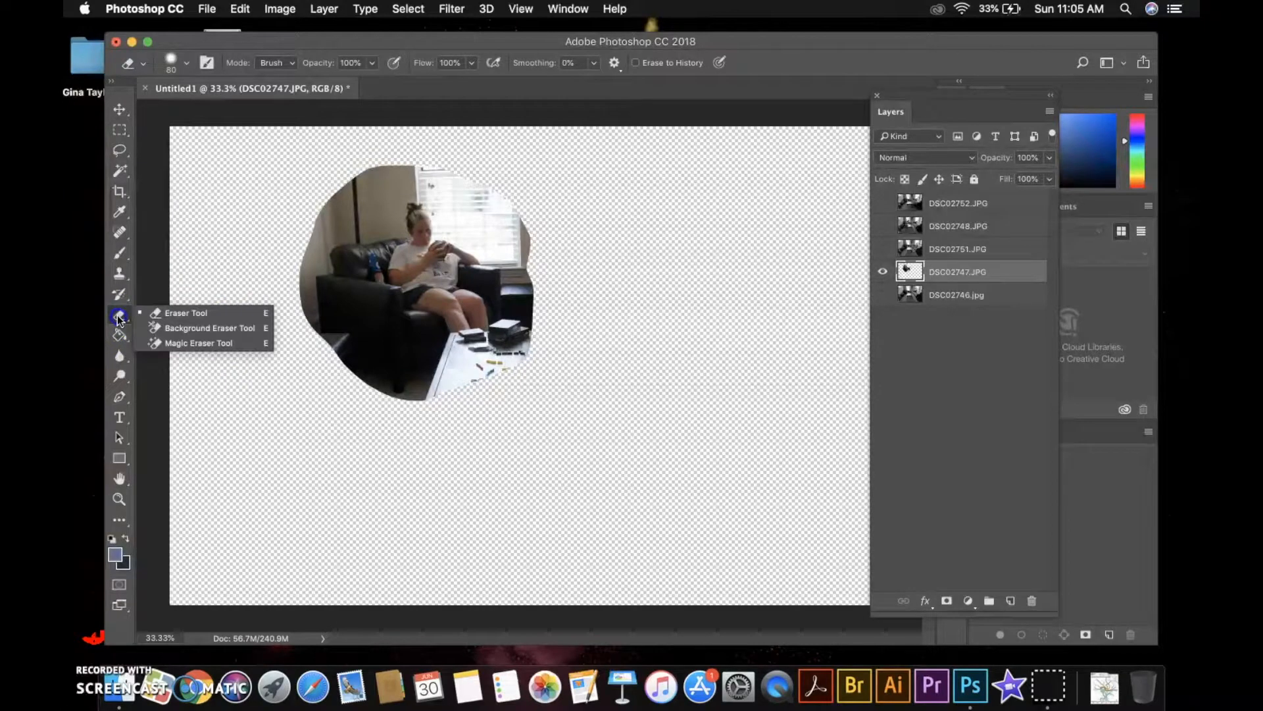
{"action": "left_click", "coordinate": [176, 314]}
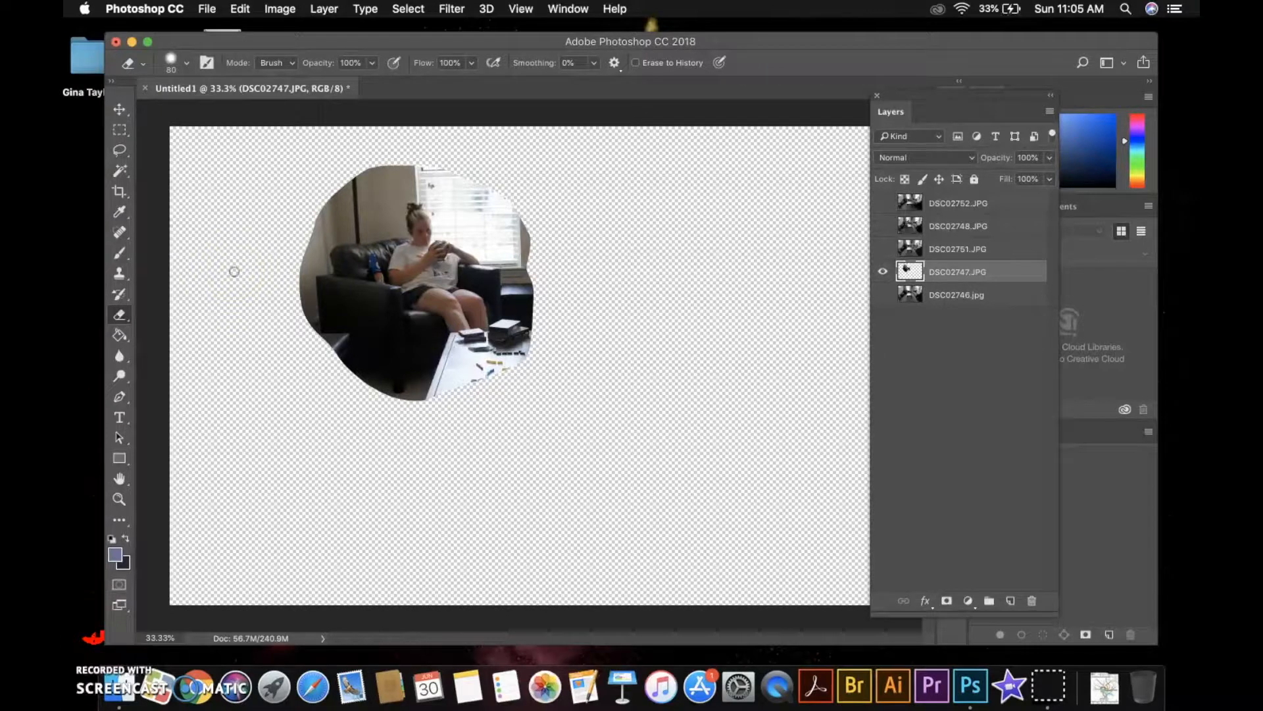
{"action": "key", "text": "bracketright"}
{"action": "key", "text": "bracketright"}
{"action": "key", "text": "bracketright"}
{"action": "mouse_move", "coordinate": [323, 198]}
{"action": "left_mouse_down"}
{"action": "mouse_move", "coordinate": [297, 255]}
{"action": "mouse_move", "coordinate": [312, 315]}
{"action": "mouse_move", "coordinate": [379, 388]}
{"action": "mouse_move", "coordinate": [419, 397]}
{"action": "mouse_move", "coordinate": [502, 384]}
{"action": "mouse_move", "coordinate": [526, 350]}
{"action": "mouse_move", "coordinate": [533, 221]}
{"action": "left_mouse_up"}
{"action": "mouse_move", "coordinate": [488, 179]}
{"action": "left_mouse_down"}
{"action": "mouse_move", "coordinate": [398, 161]}
{"action": "mouse_move", "coordinate": [303, 234]}
{"action": "left_mouse_up"}
{"action": "left_click", "coordinate": [883, 295]}
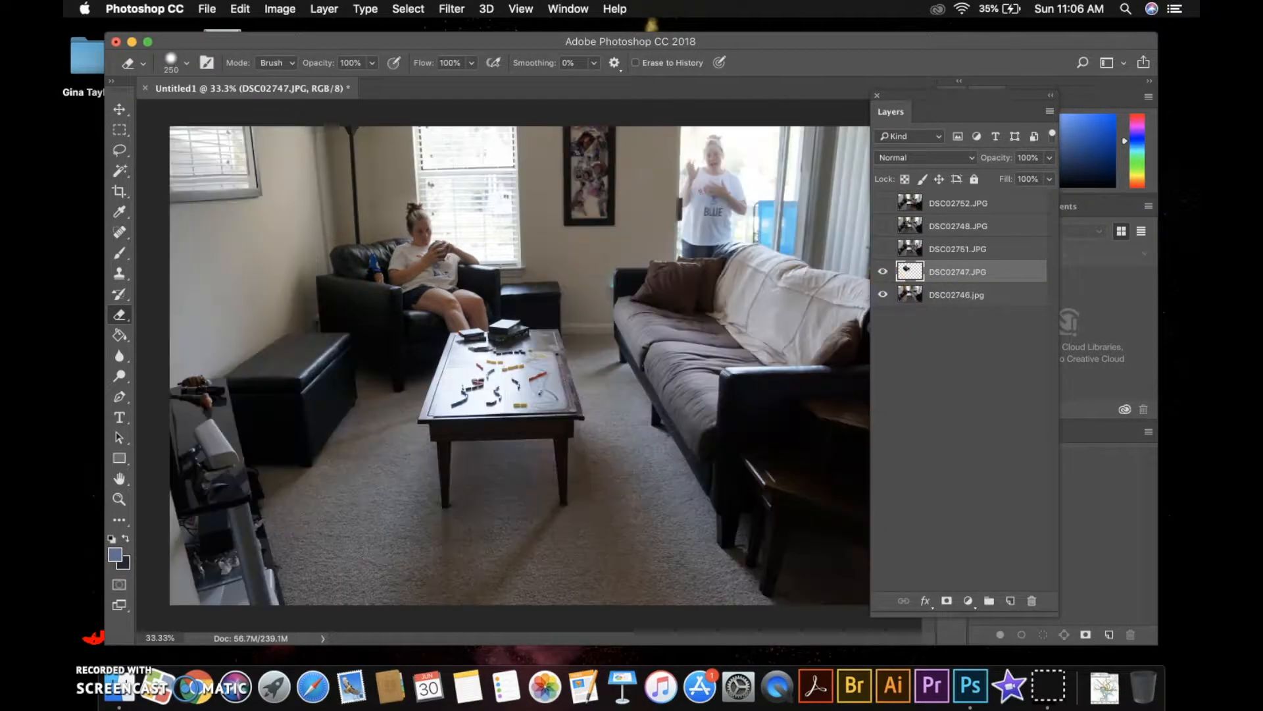
{"action": "left_click", "coordinate": [882, 294]}
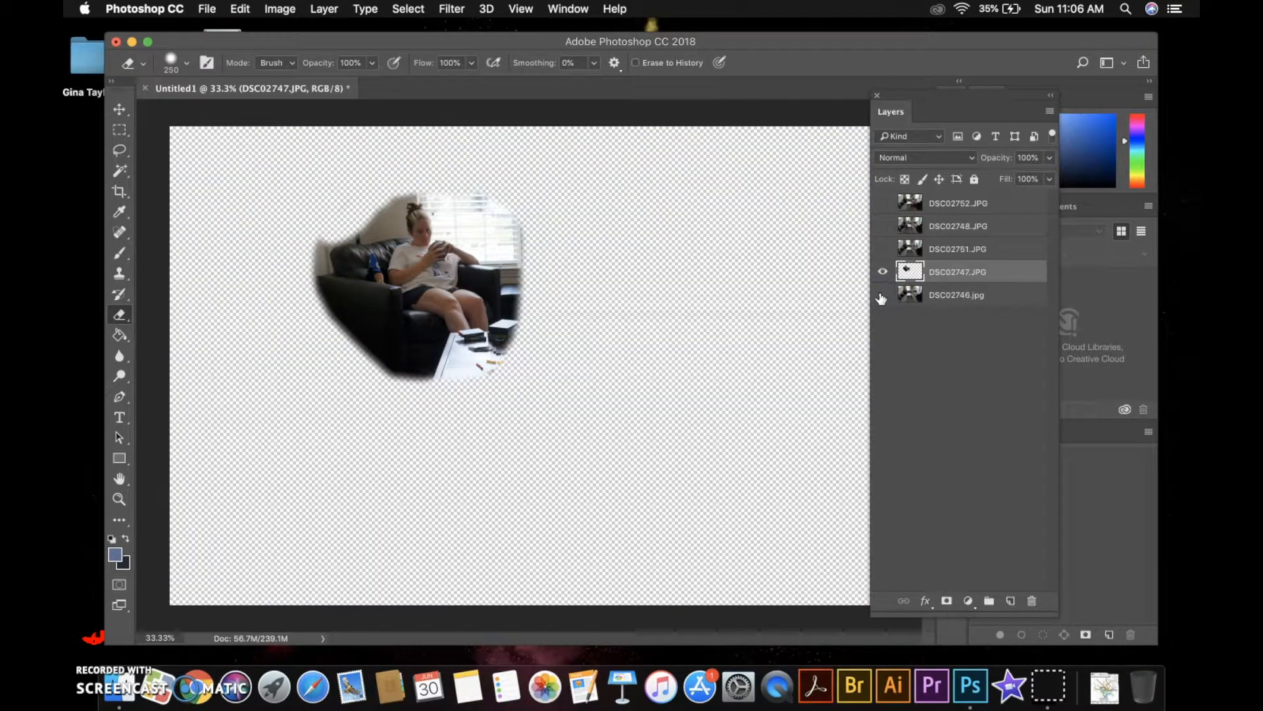
{"action": "left_click", "coordinate": [882, 295]}
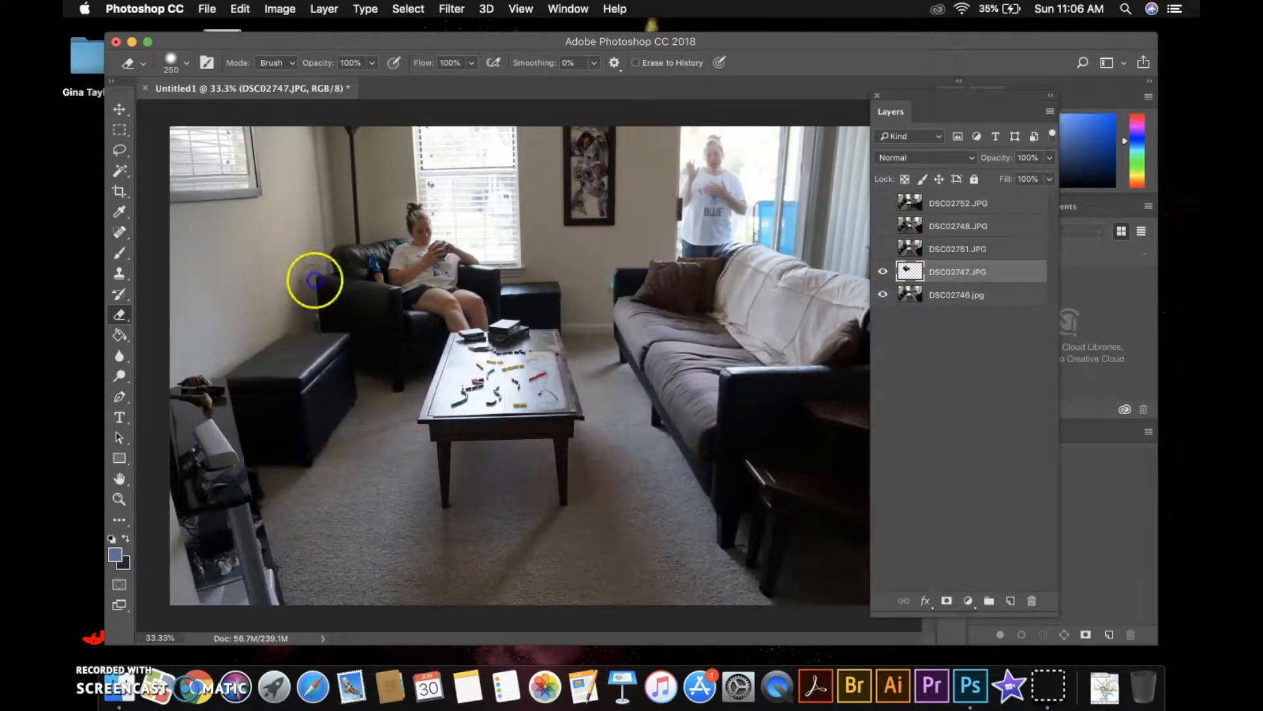
Show the DSC02751.JPG layer and lasso a loose area around the woman sitting on the sofa.
{"action": "left_click", "coordinate": [876, 254]}
{"action": "left_click", "coordinate": [882, 249]}
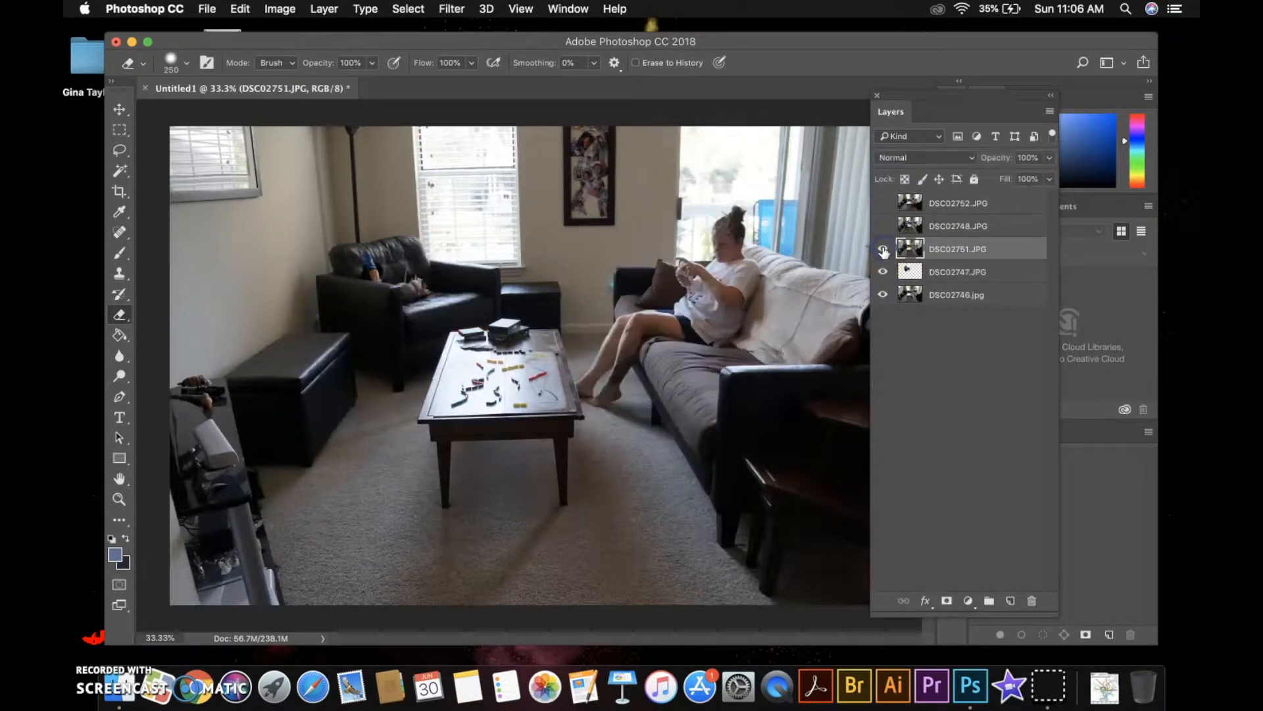
{"action": "left_click", "coordinate": [119, 150]}
{"action": "mouse_move", "coordinate": [773, 217]}
{"action": "left_mouse_down"}
{"action": "mouse_move", "coordinate": [750, 192]}
{"action": "mouse_move", "coordinate": [692, 192]}
{"action": "left_mouse_up"}
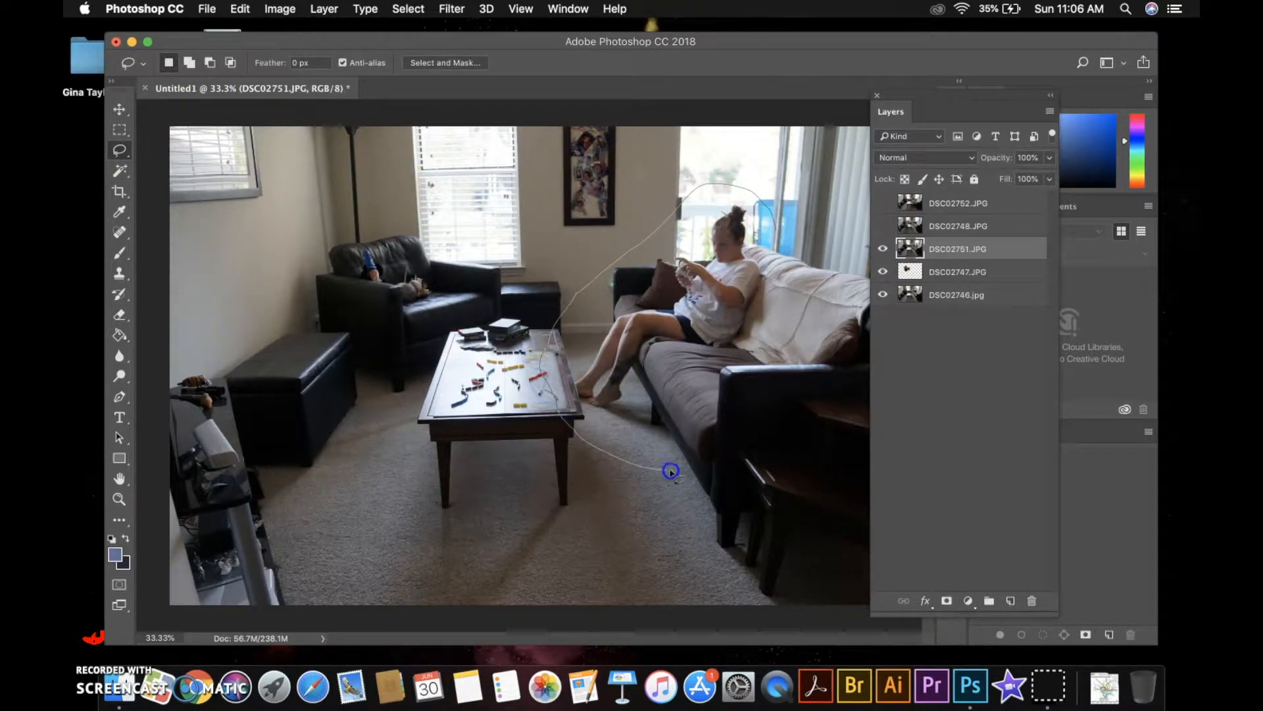
{"action": "mouse_move", "coordinate": [757, 358]}
{"action": "left_mouse_down"}
{"action": "mouse_move", "coordinate": [799, 320]}
{"action": "mouse_move", "coordinate": [810, 248]}
{"action": "mouse_move", "coordinate": [784, 211]}
{"action": "left_mouse_up"}
Invert the selection, delete everything around the sofa woman on DSC02751.JPG, and deselect.
{"action": "left_click", "coordinate": [408, 8]}
{"action": "left_click", "coordinate": [416, 71]}
{"action": "key", "text": "Delete"}
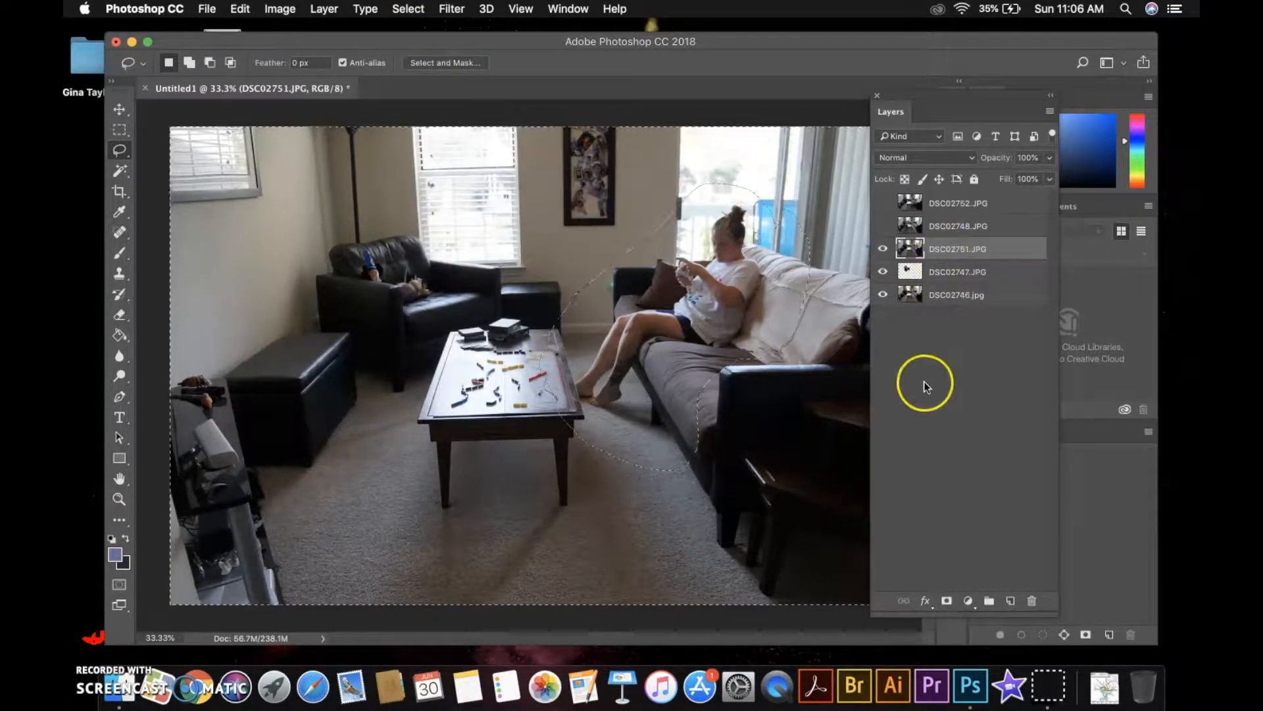
{"action": "left_click", "coordinate": [408, 8]}
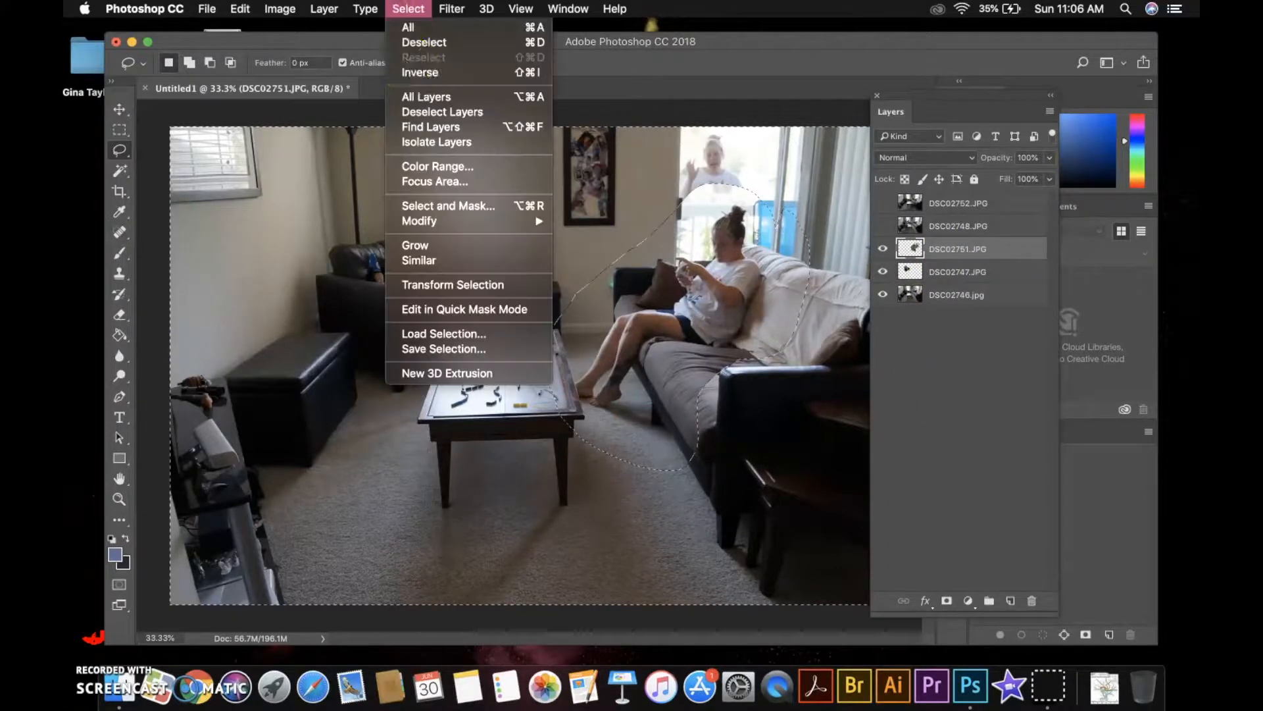
{"action": "left_click", "coordinate": [424, 42]}
With DSC02746.jpg hidden, erase around the hard edges of the sofa cutout using the size 250 Eraser, and show the background photo again.
{"action": "left_click", "coordinate": [119, 499]}
{"action": "mouse_move", "coordinate": [664, 173]}
{"action": "left_mouse_down"}
{"action": "mouse_move", "coordinate": [660, 217]}
{"action": "mouse_move", "coordinate": [721, 324]}
{"action": "mouse_move", "coordinate": [531, 259]}
{"action": "mouse_move", "coordinate": [449, 247]}
{"action": "mouse_move", "coordinate": [484, 164]}
{"action": "left_mouse_up"}
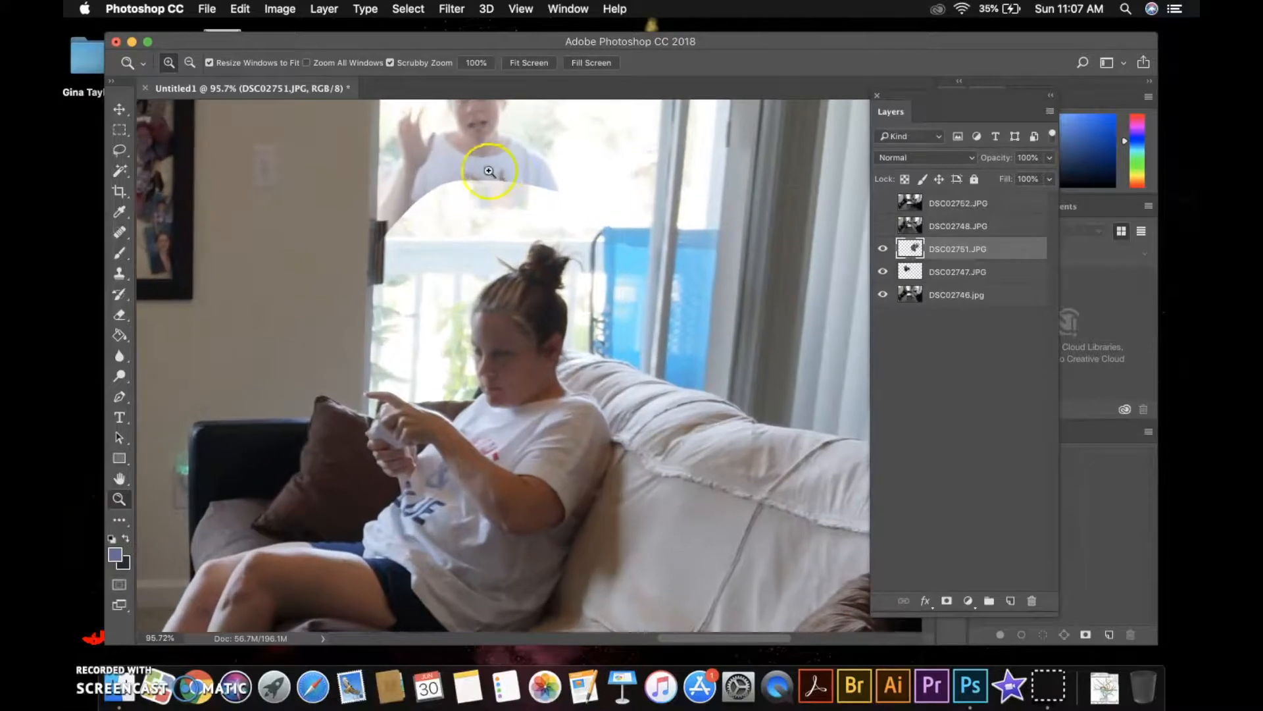
{"action": "left_click", "coordinate": [120, 319]}
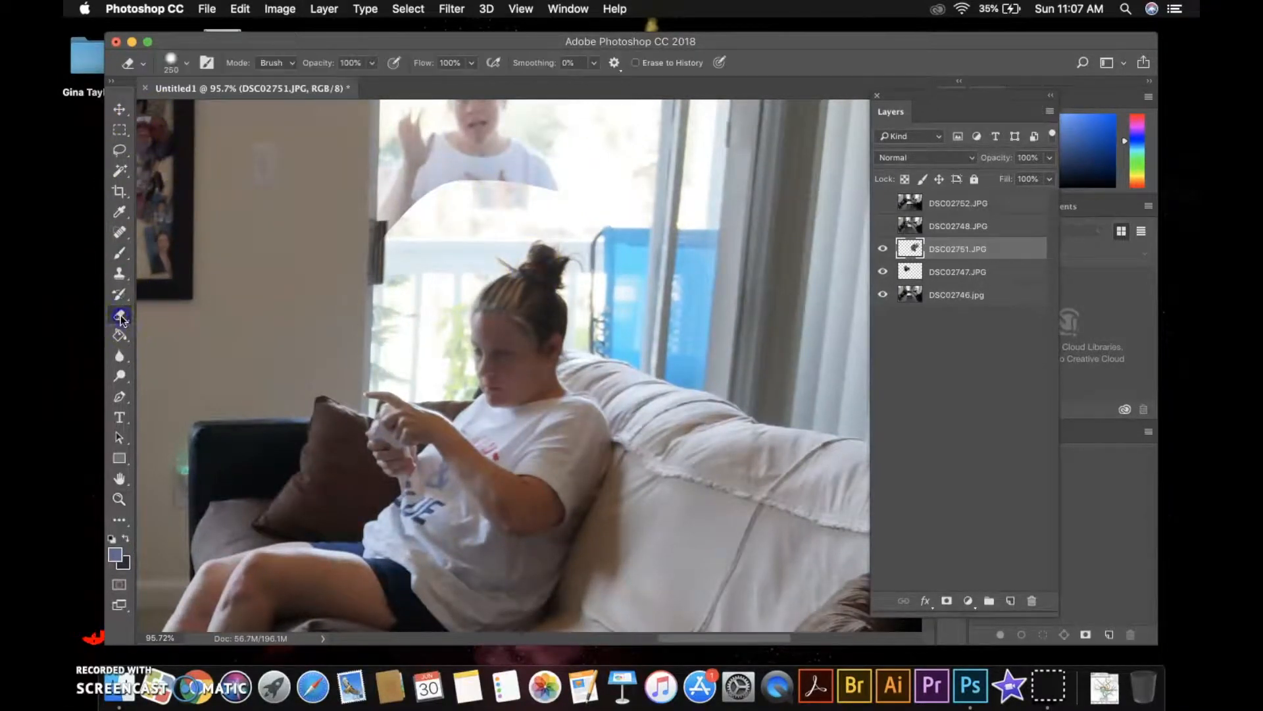
{"action": "left_click", "coordinate": [883, 294]}
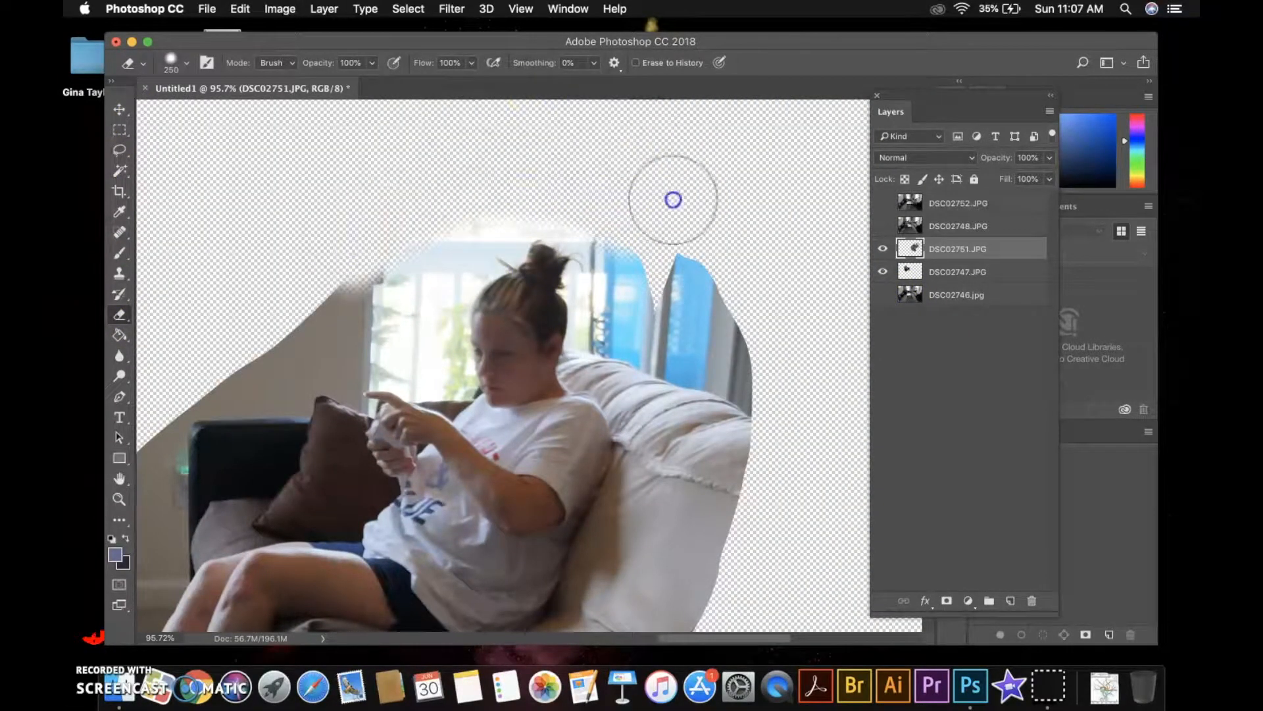
{"action": "scroll", "coordinate": [740, 263], "scroll_direction": "down", "scroll_amount": 10}
{"action": "left_click", "coordinate": [743, 188]}
{"action": "mouse_move", "coordinate": [742, 189]}
{"action": "left_mouse_down"}
{"action": "mouse_move", "coordinate": [563, 310]}
{"action": "mouse_move", "coordinate": [460, 544]}
{"action": "mouse_move", "coordinate": [521, 423]}
{"action": "left_mouse_up"}
{"action": "scroll", "coordinate": [522, 423], "scroll_direction": "left", "scroll_amount": 10}
{"action": "left_click", "coordinate": [658, 550]}
{"action": "mouse_move", "coordinate": [658, 549]}
{"action": "left_mouse_down"}
{"action": "mouse_move", "coordinate": [525, 474]}
{"action": "mouse_move", "coordinate": [480, 155]}
{"action": "left_mouse_up"}
{"action": "scroll", "coordinate": [370, 516], "scroll_direction": "up", "scroll_amount": 10}
{"action": "scroll", "coordinate": [352, 513], "scroll_direction": "down", "scroll_amount": 2}
{"action": "mouse_move", "coordinate": [352, 513]}
{"action": "left_mouse_down"}
{"action": "mouse_move", "coordinate": [456, 394]}
{"action": "mouse_move", "coordinate": [694, 198]}
{"action": "left_mouse_up"}
{"action": "scroll", "coordinate": [711, 204], "scroll_direction": "right", "scroll_amount": 5}
{"action": "scroll", "coordinate": [724, 207], "scroll_direction": "up", "scroll_amount": 1}
{"action": "left_click", "coordinate": [882, 295]}
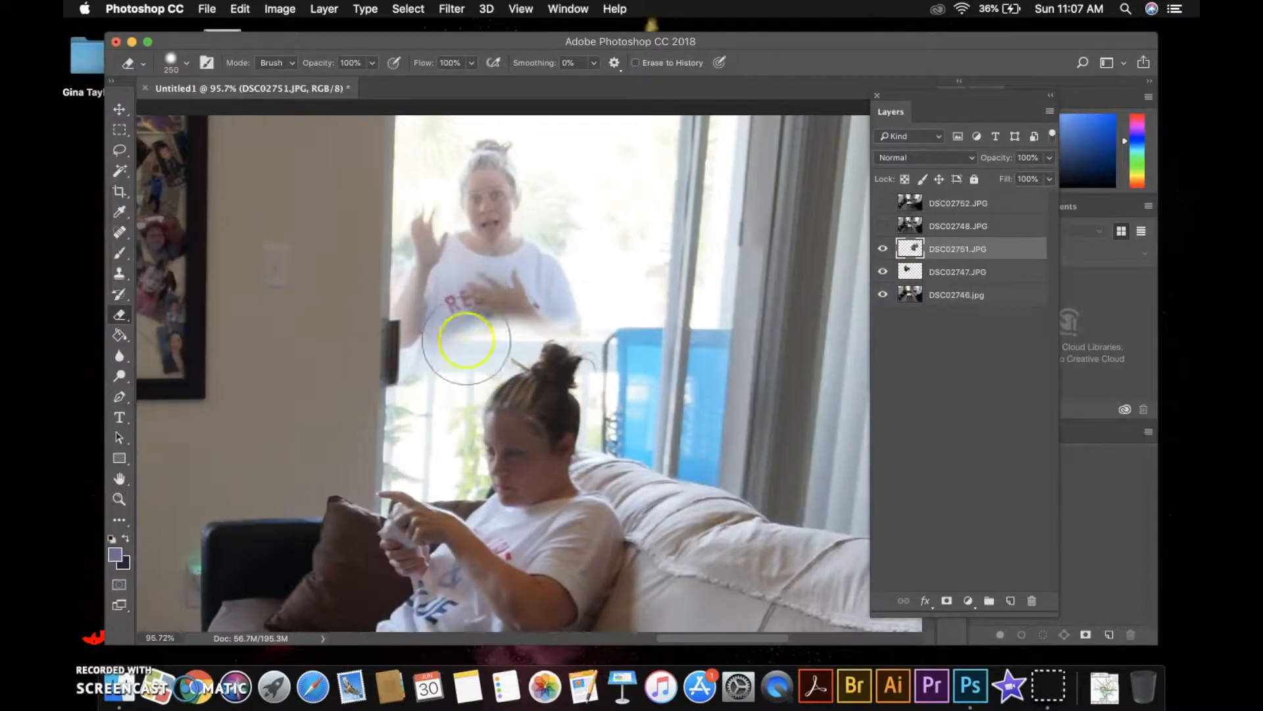
Trace a Polygonal Lasso selection along the sofa woman's hand, face and hair, enclosing the window area that covers the standing woman.
{"action": "left_click", "coordinate": [119, 150]}
{"action": "left_click", "coordinate": [198, 177]}
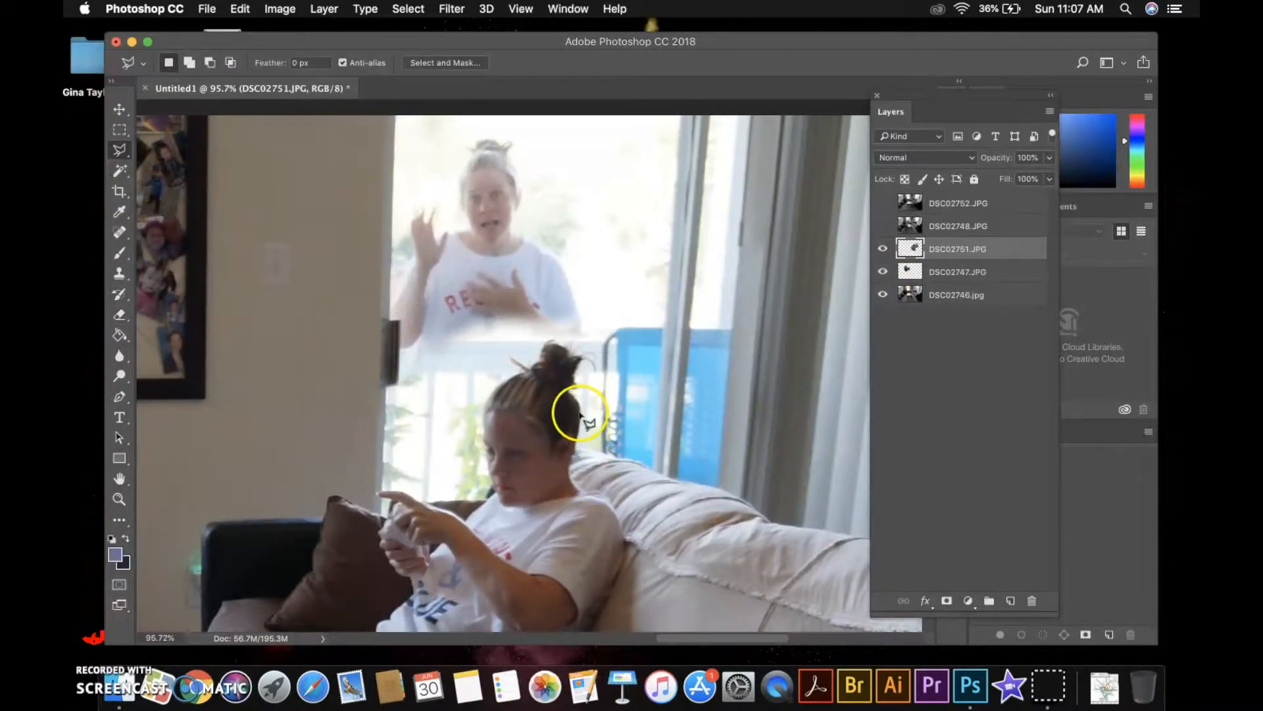
{"action": "key", "text": "z"}
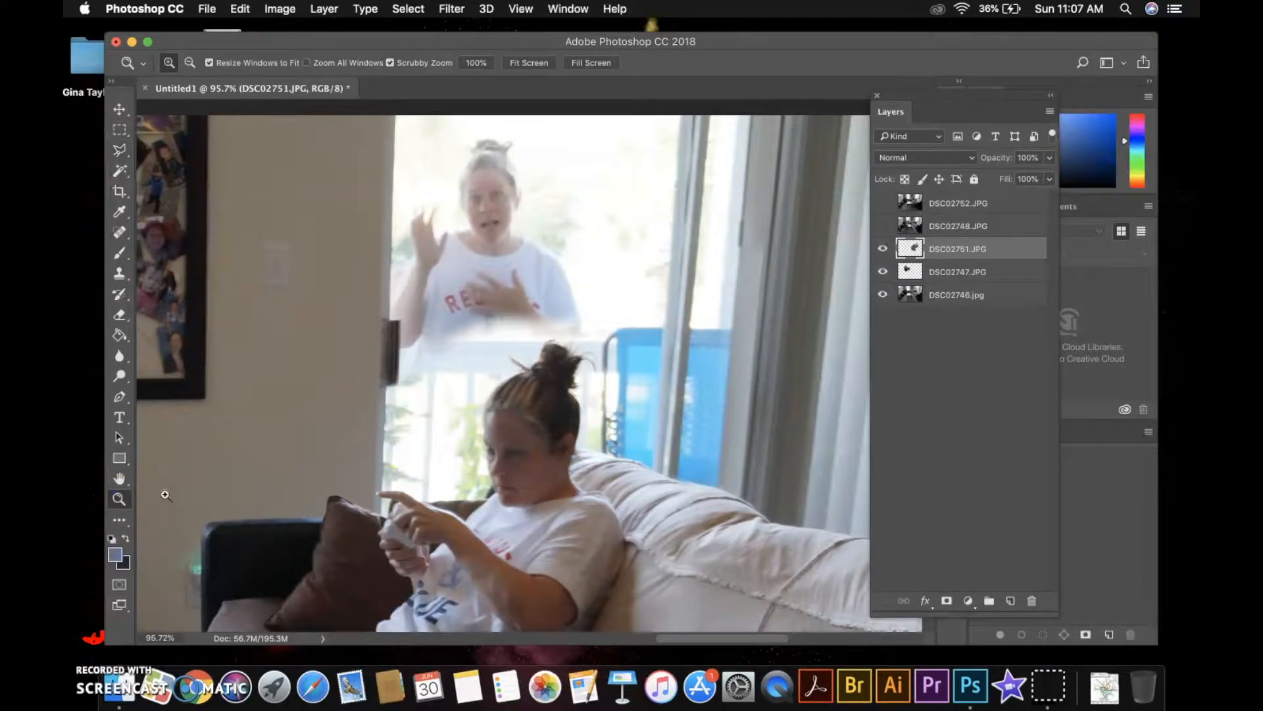
{"action": "left_click", "coordinate": [379, 475]}
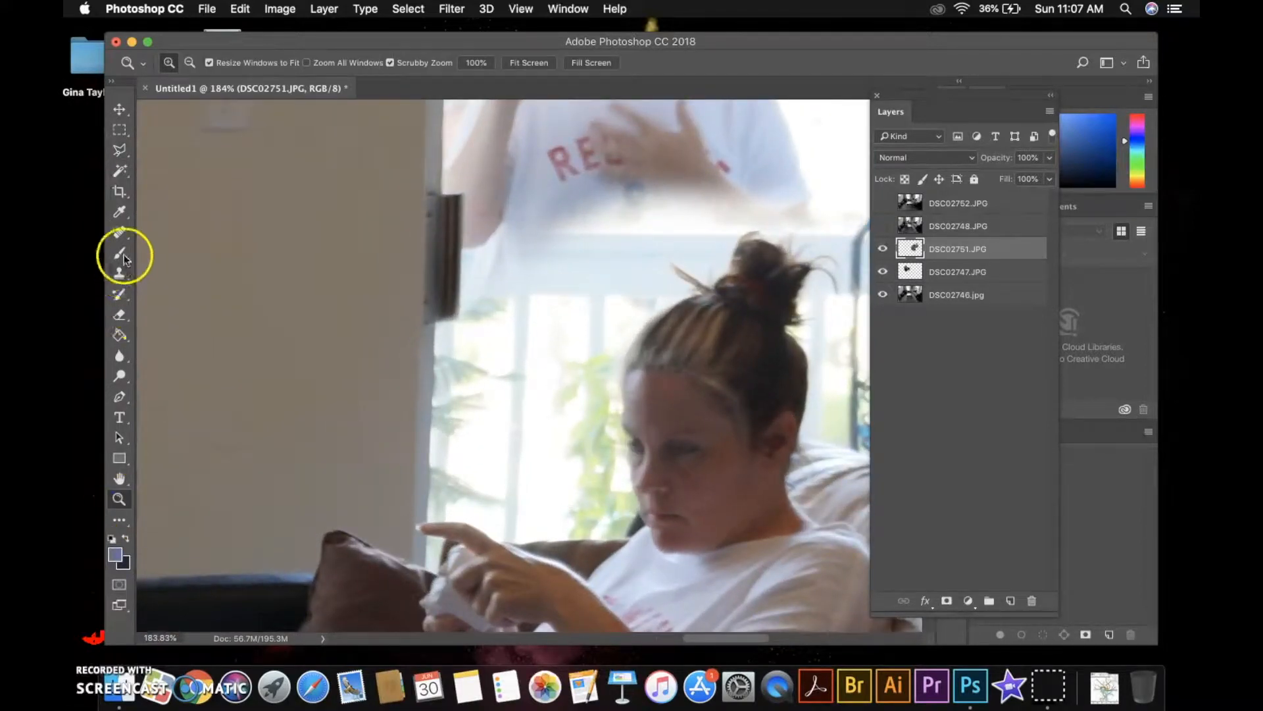
{"action": "left_click", "coordinate": [119, 152]}
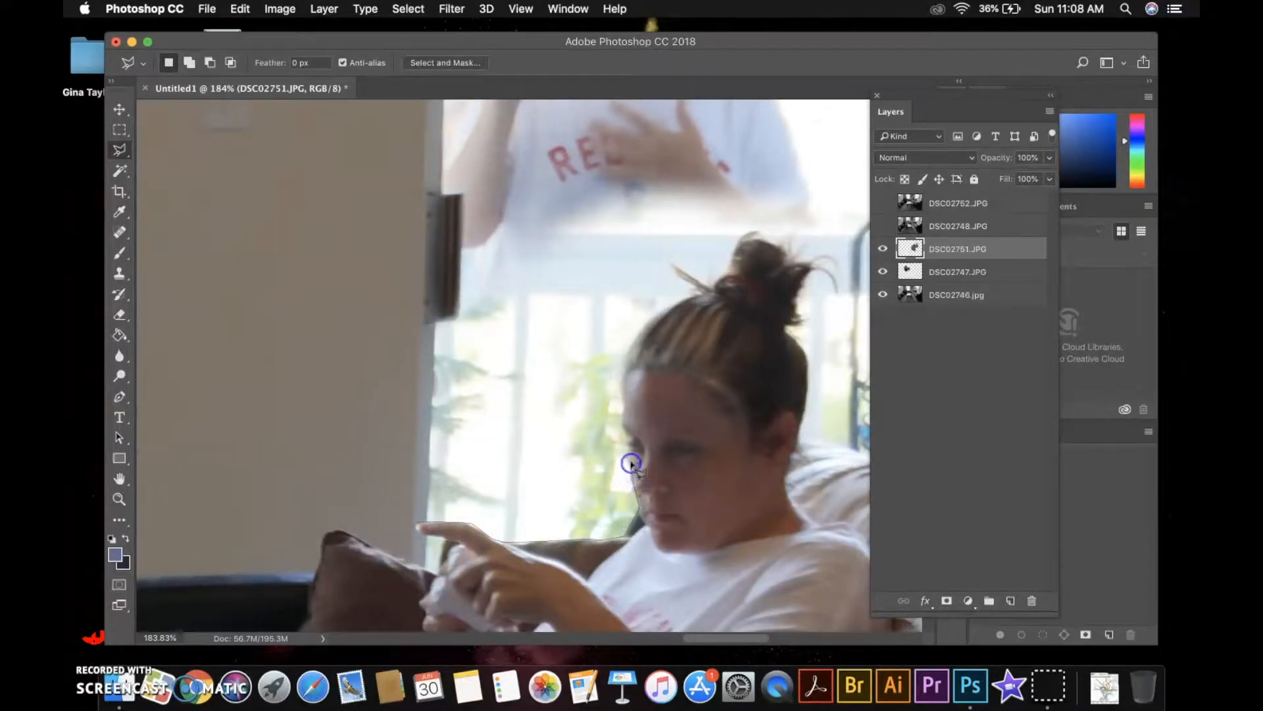
{"action": "left_click", "coordinate": [656, 320]}
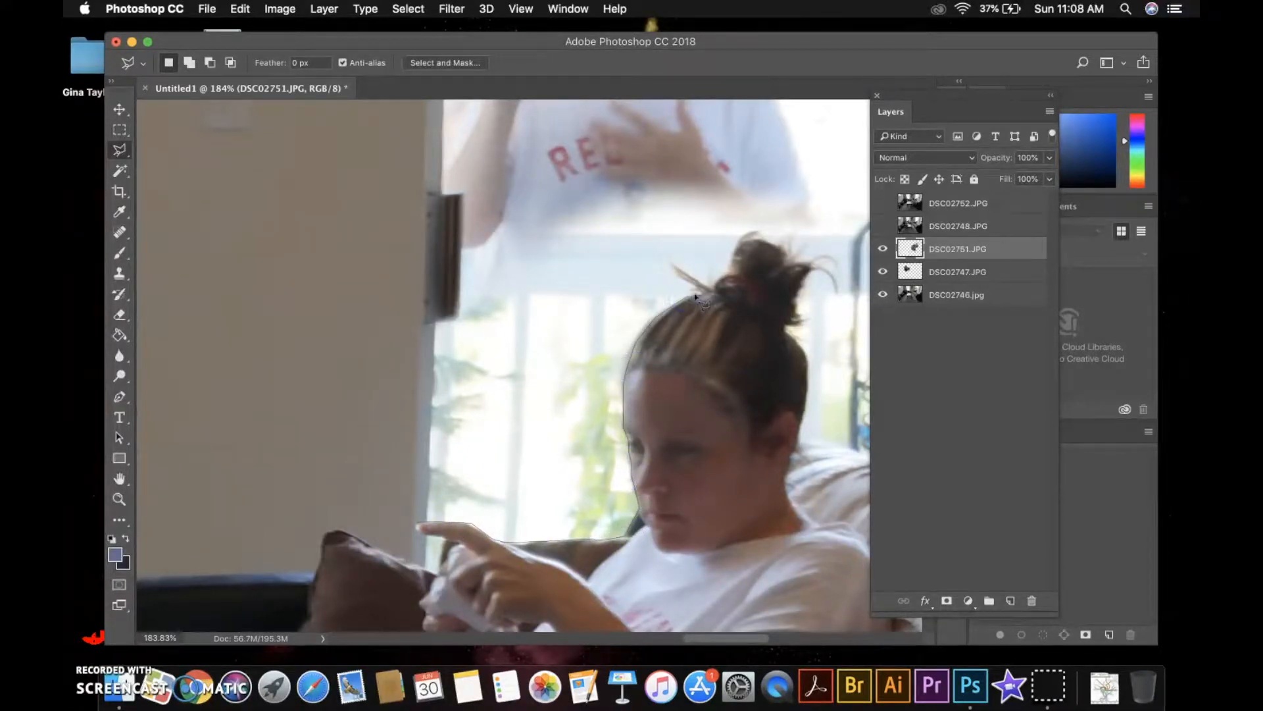
{"action": "left_click", "coordinate": [836, 176]}
{"action": "left_click", "coordinate": [815, 138]}
{"action": "left_click", "coordinate": [370, 136]}
{"action": "left_click", "coordinate": [358, 437]}
{"action": "left_click", "coordinate": [417, 522]}
Check which layer holds the covering area, delete the selected area from DSC02751.JPG, and deselect.
{"action": "left_click", "coordinate": [883, 248]}
{"action": "left_click", "coordinate": [883, 248]}
{"action": "left_click", "coordinate": [882, 294]}
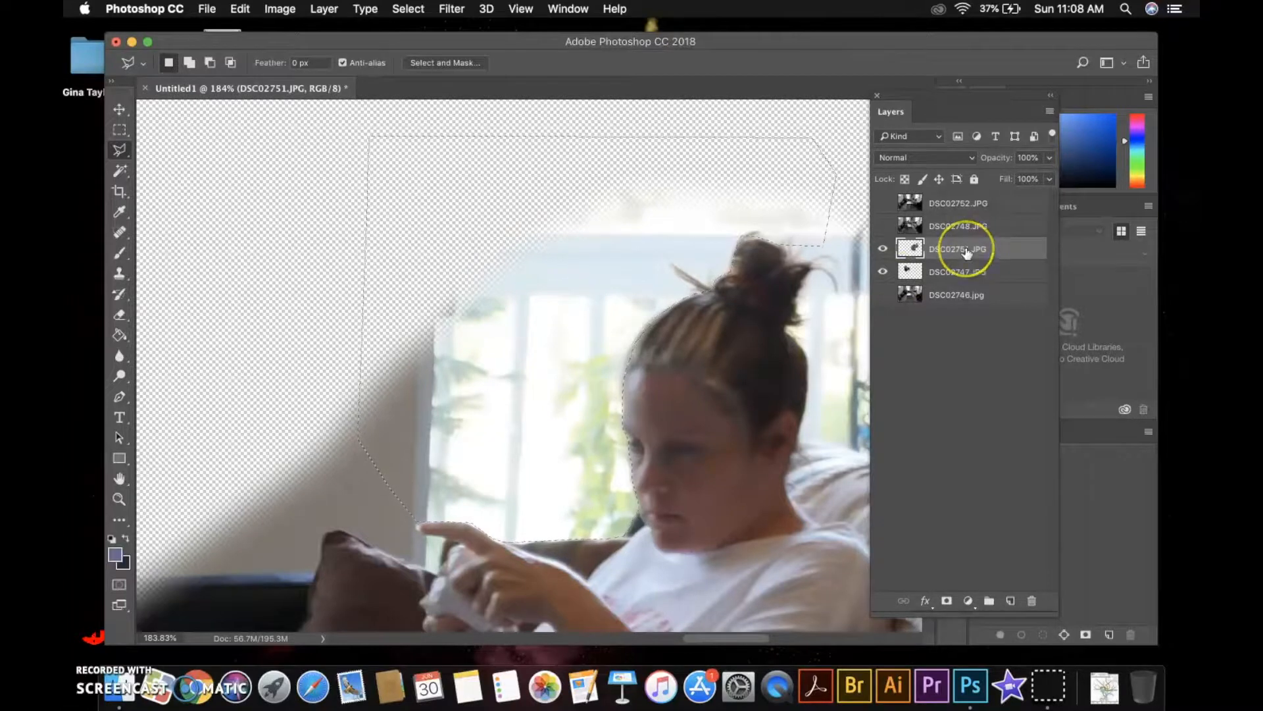
{"action": "left_click", "coordinate": [883, 294]}
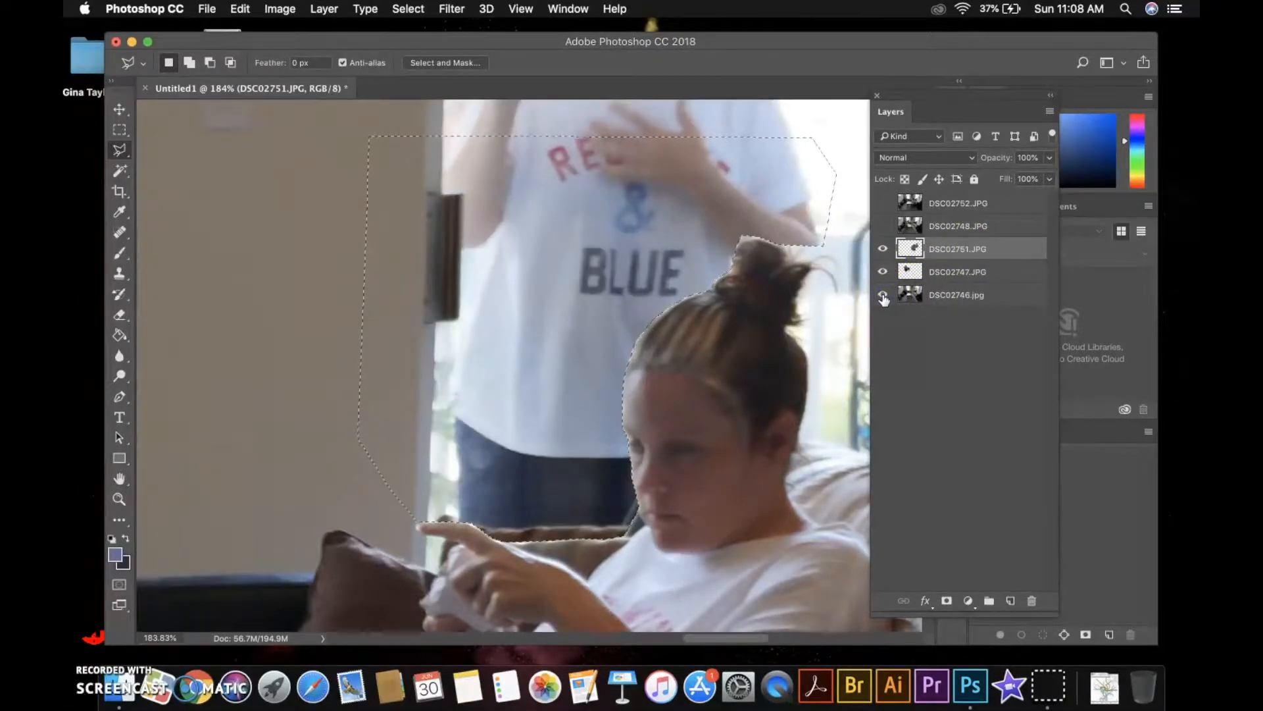
{"action": "left_click", "coordinate": [408, 8]}
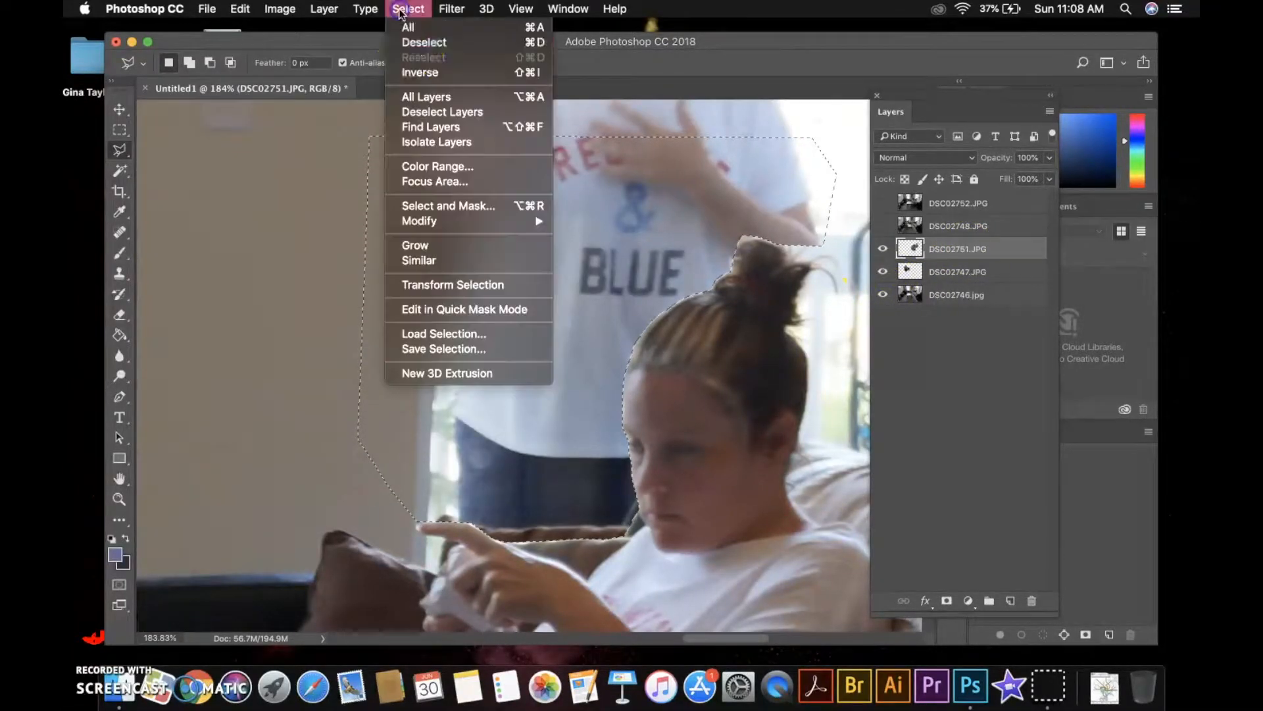
{"action": "left_click", "coordinate": [415, 44]}
Erase the leftover fringe around the sofa woman's hand, face and hair bun on DSC02751.JPG with a small Eraser, down to size 35.
{"action": "left_click_drag", "start_coordinate": [119, 315], "coordinate": [168, 310]}
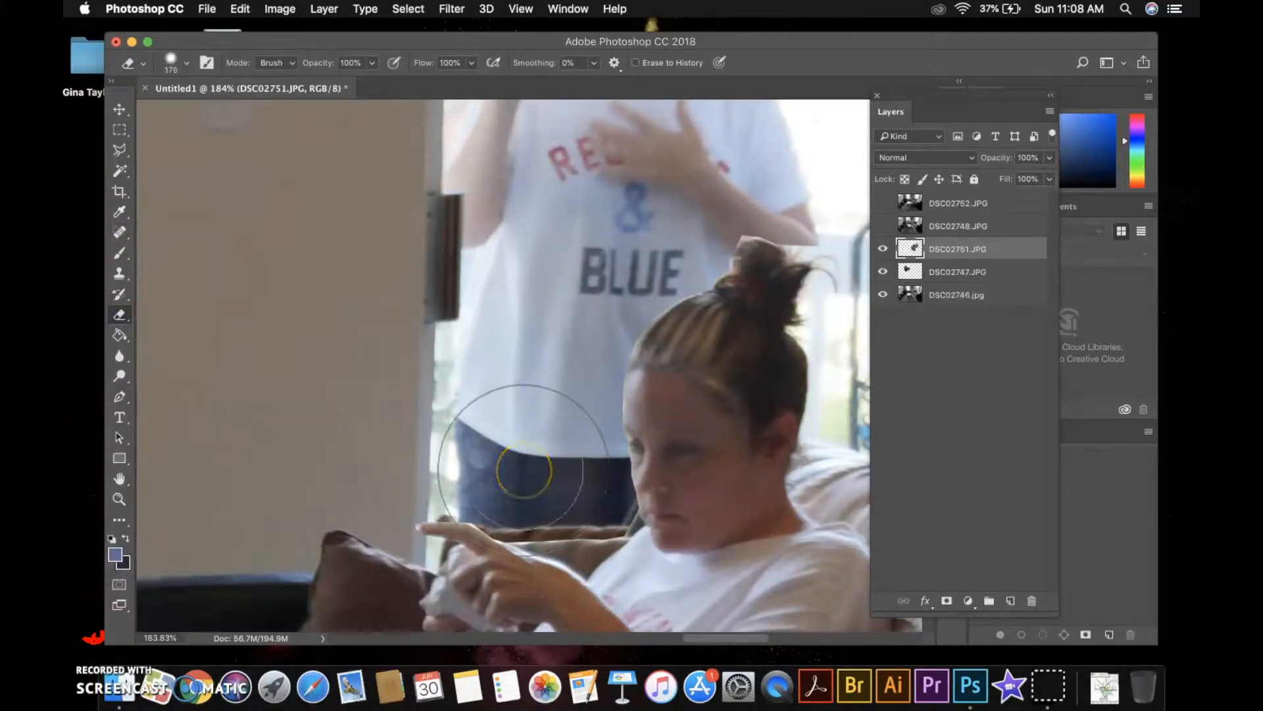
{"action": "key", "text": "bracketleft"}
{"action": "key", "text": "bracketleft"}
{"action": "key", "text": "bracketleft"}
{"action": "left_click", "coordinate": [514, 533]}
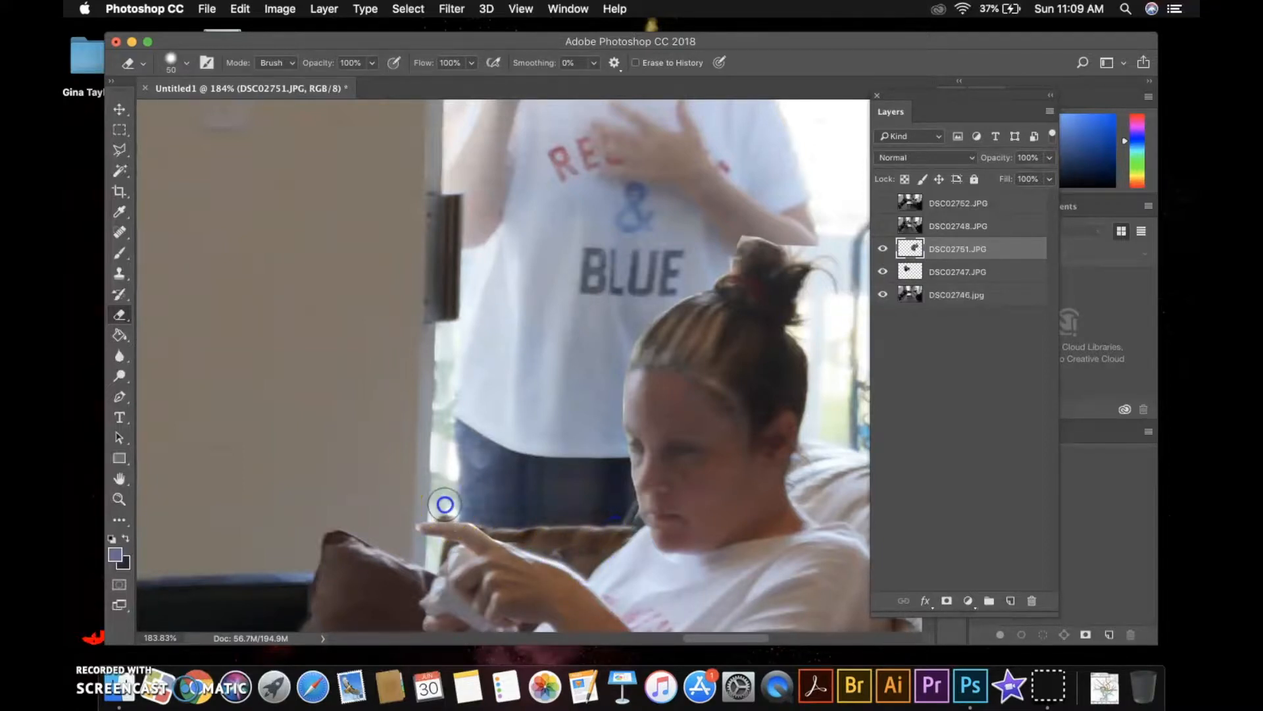
{"action": "scroll", "coordinate": [600, 500], "scroll_direction": "right", "scroll_amount": 5}
{"action": "mouse_move", "coordinate": [701, 447]}
{"action": "left_mouse_down"}
{"action": "mouse_move", "coordinate": [700, 295]}
{"action": "mouse_move", "coordinate": [652, 227]}
{"action": "left_mouse_up"}
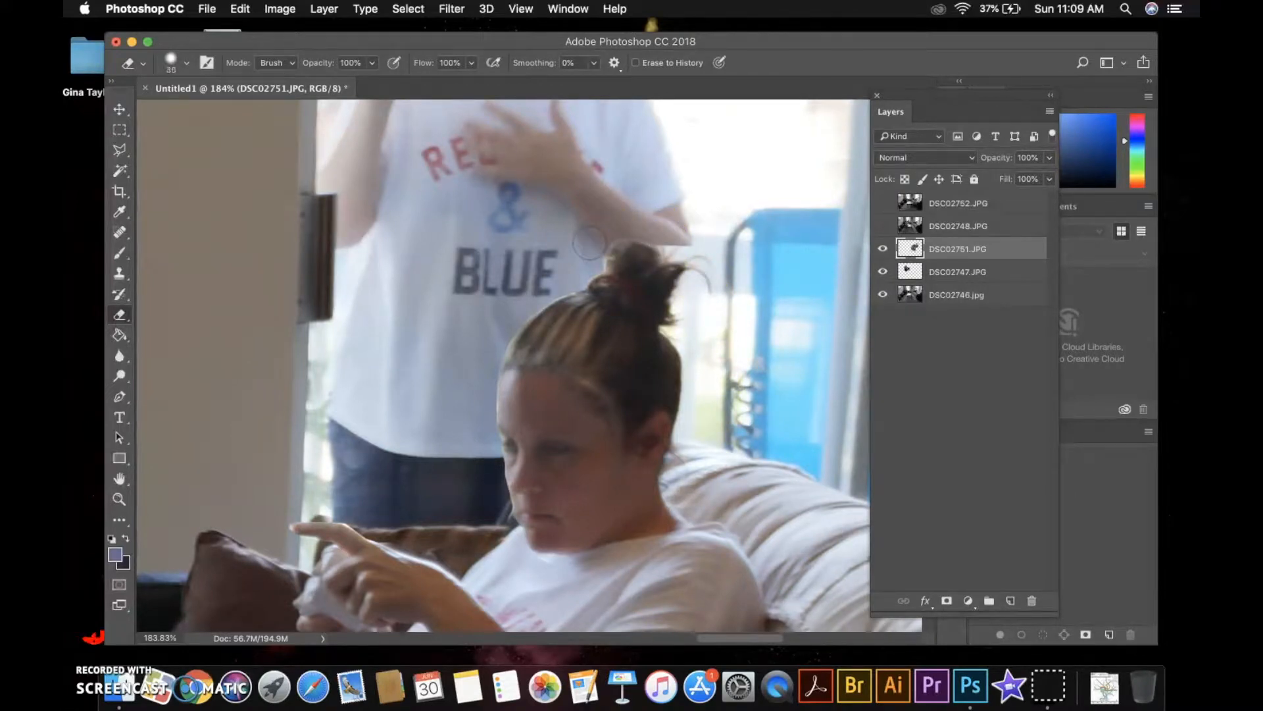
{"action": "left_click_drag", "start_coordinate": [561, 287], "coordinate": [537, 303]}
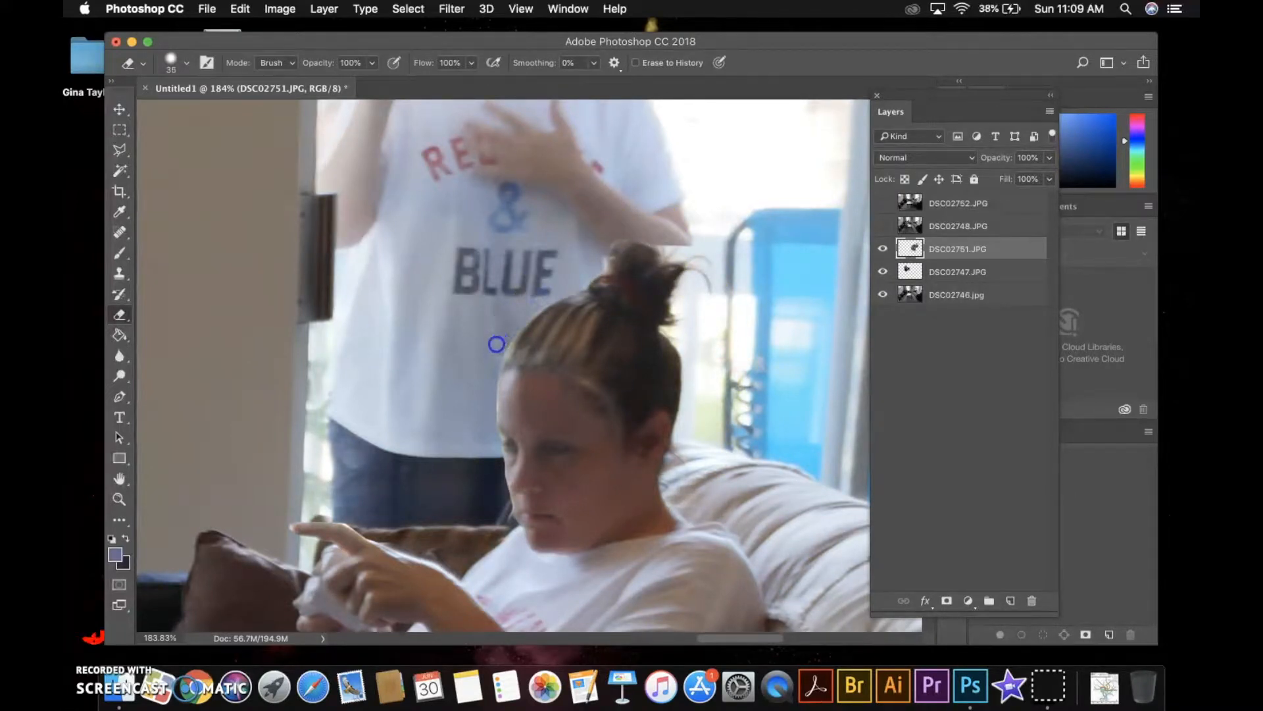
{"action": "left_click_drag", "start_coordinate": [481, 396], "coordinate": [488, 381]}
{"action": "left_click_drag", "start_coordinate": [677, 332], "coordinate": [715, 255]}
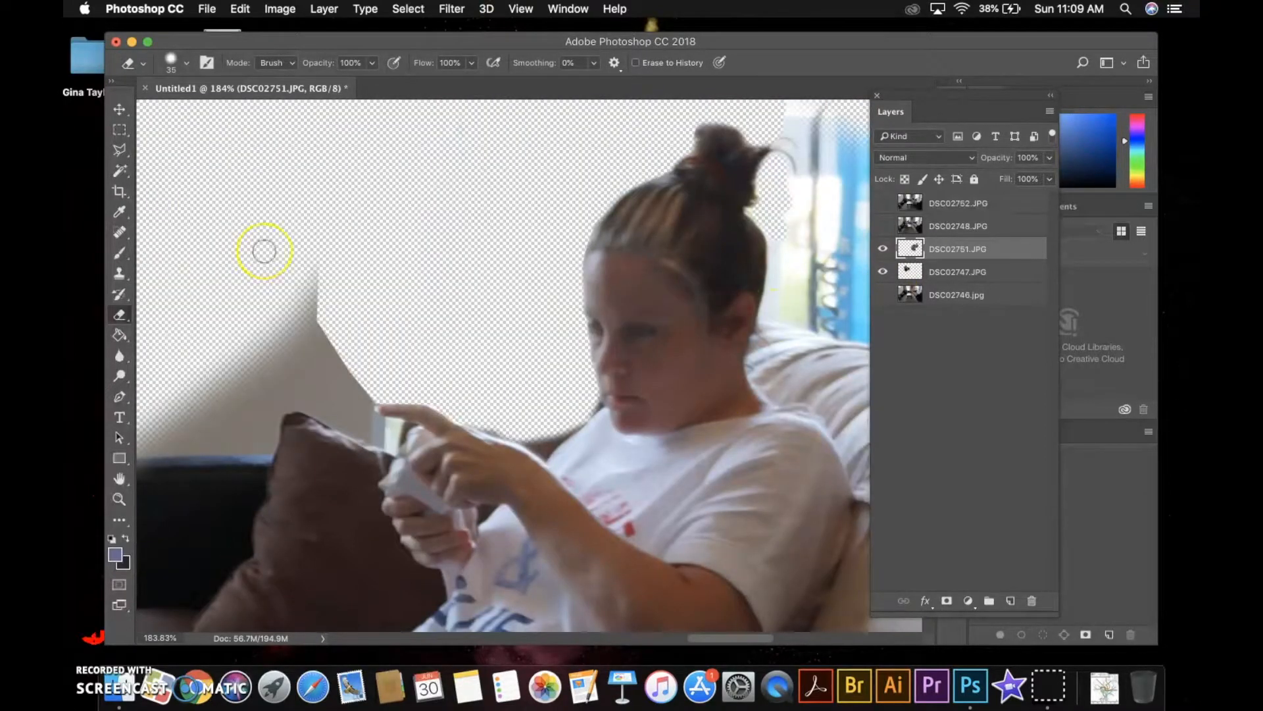
With DSC02746.jpg hidden, erase leftover wall and window edges of the sofa cutout using a size 150 Eraser, and show the background photo again.
{"action": "mouse_move", "coordinate": [262, 248]}
{"action": "left_mouse_down"}
{"action": "mouse_move", "coordinate": [187, 257]}
{"action": "mouse_move", "coordinate": [206, 333]}
{"action": "left_mouse_up"}
{"action": "key", "text": "bracketright"}
{"action": "key", "text": "bracketright"}
{"action": "key", "text": "bracketright"}
{"action": "key", "text": "bracketright"}
{"action": "key", "text": "bracketright"}
{"action": "key", "text": "bracketright"}
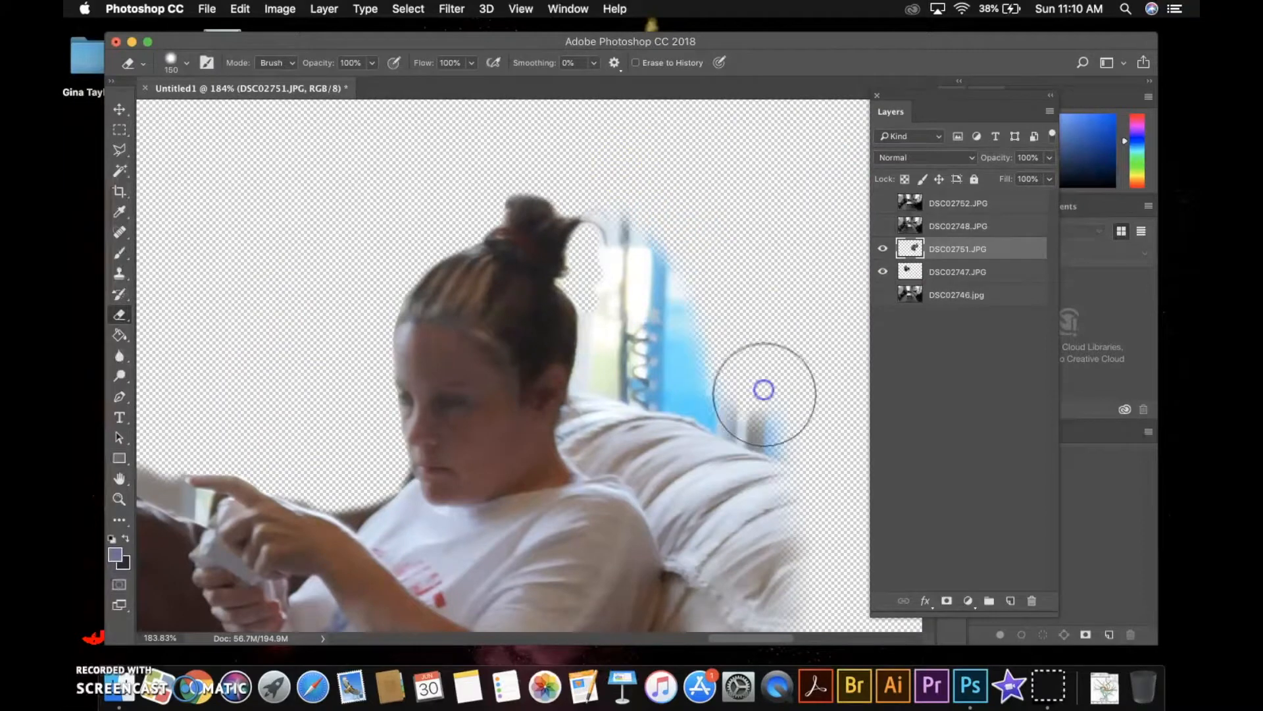
{"action": "left_click", "coordinate": [883, 295]}
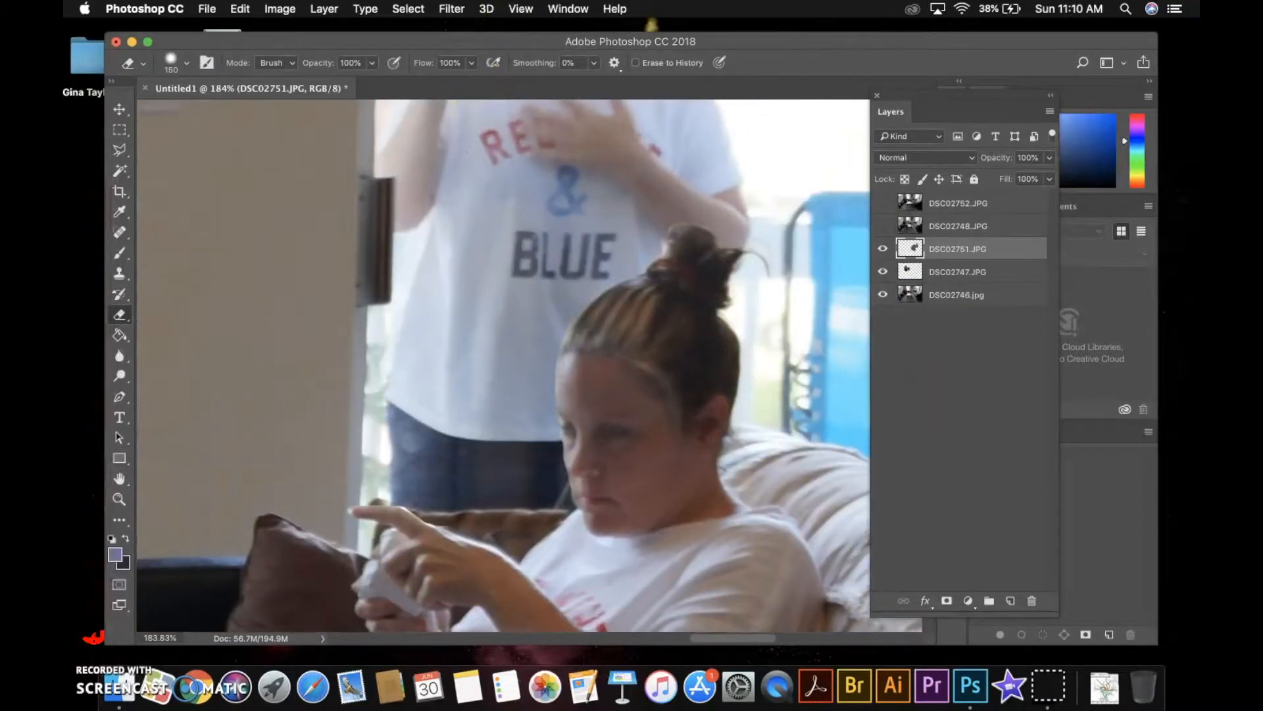
Fit the image on screen, show the DSC02748.JPG layer and lasso a loose area around the woman kneeling at the table.
{"action": "left_click", "coordinate": [520, 9]}
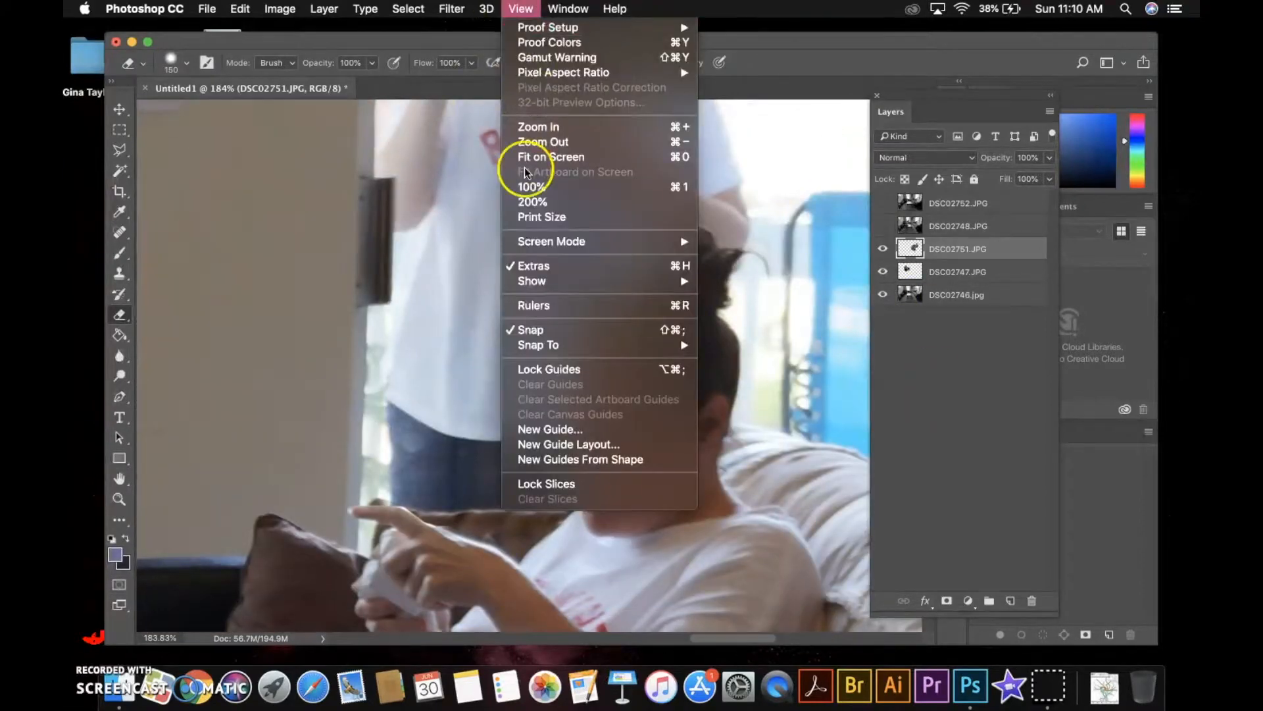
{"action": "left_click", "coordinate": [525, 161]}
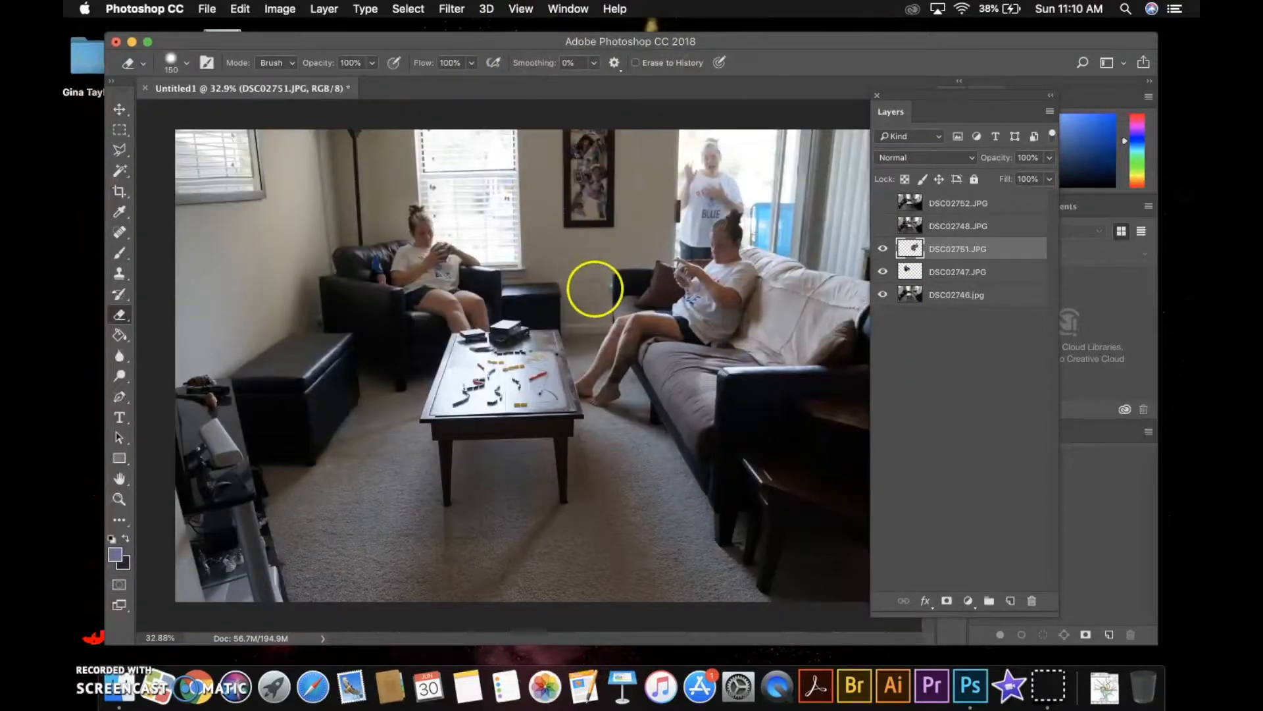
{"action": "left_click", "coordinate": [967, 229]}
{"action": "left_click", "coordinate": [883, 226]}
{"action": "left_click", "coordinate": [119, 150]}
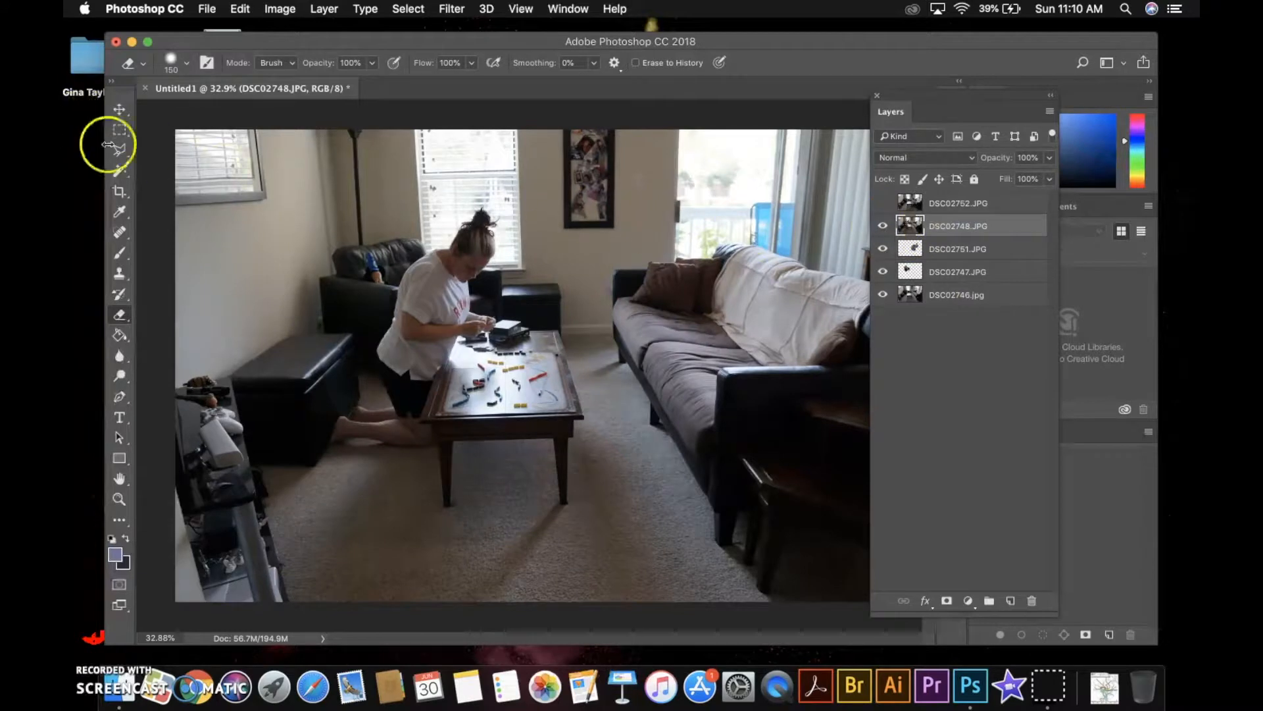
{"action": "left_click", "coordinate": [171, 146]}
{"action": "left_click_drag", "start_coordinate": [487, 182], "coordinate": [422, 202]}
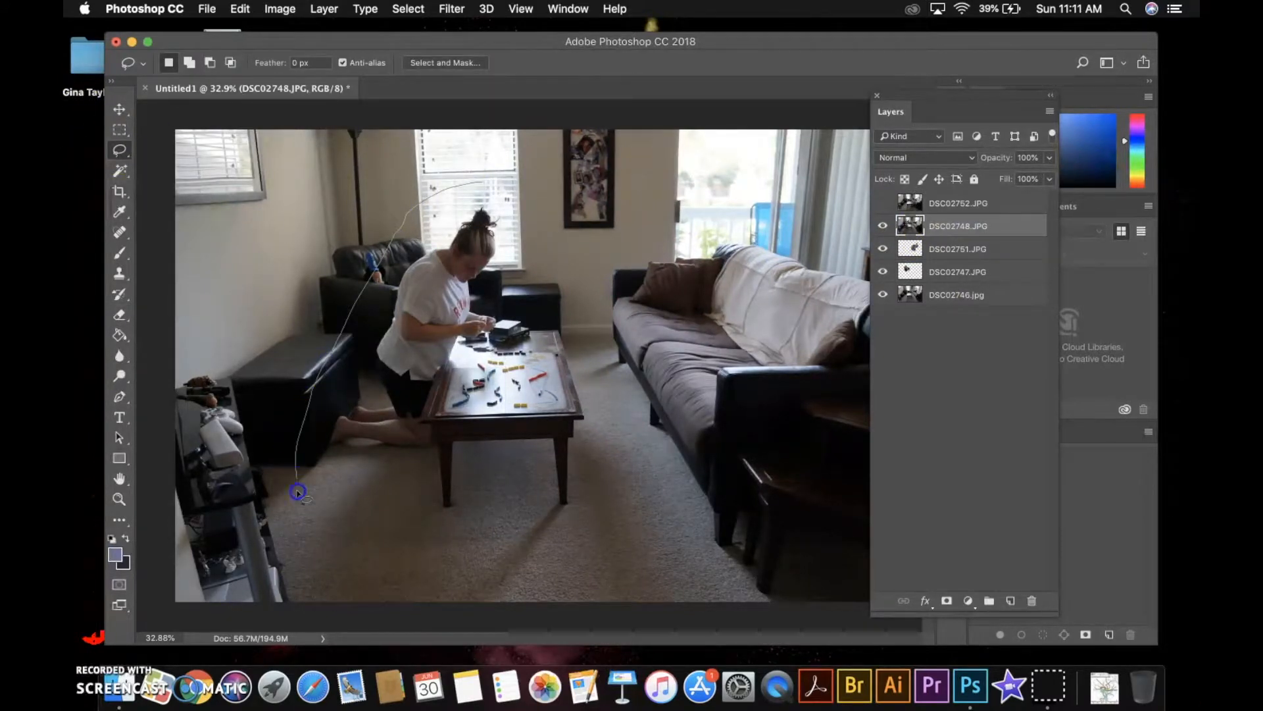
{"action": "left_click_drag", "start_coordinate": [518, 201], "coordinate": [513, 195]}
Invert the selection, delete everything around the kneeling woman on DSC02748.JPG, and deselect.
{"action": "left_click", "coordinate": [408, 8]}
{"action": "left_click", "coordinate": [413, 69]}
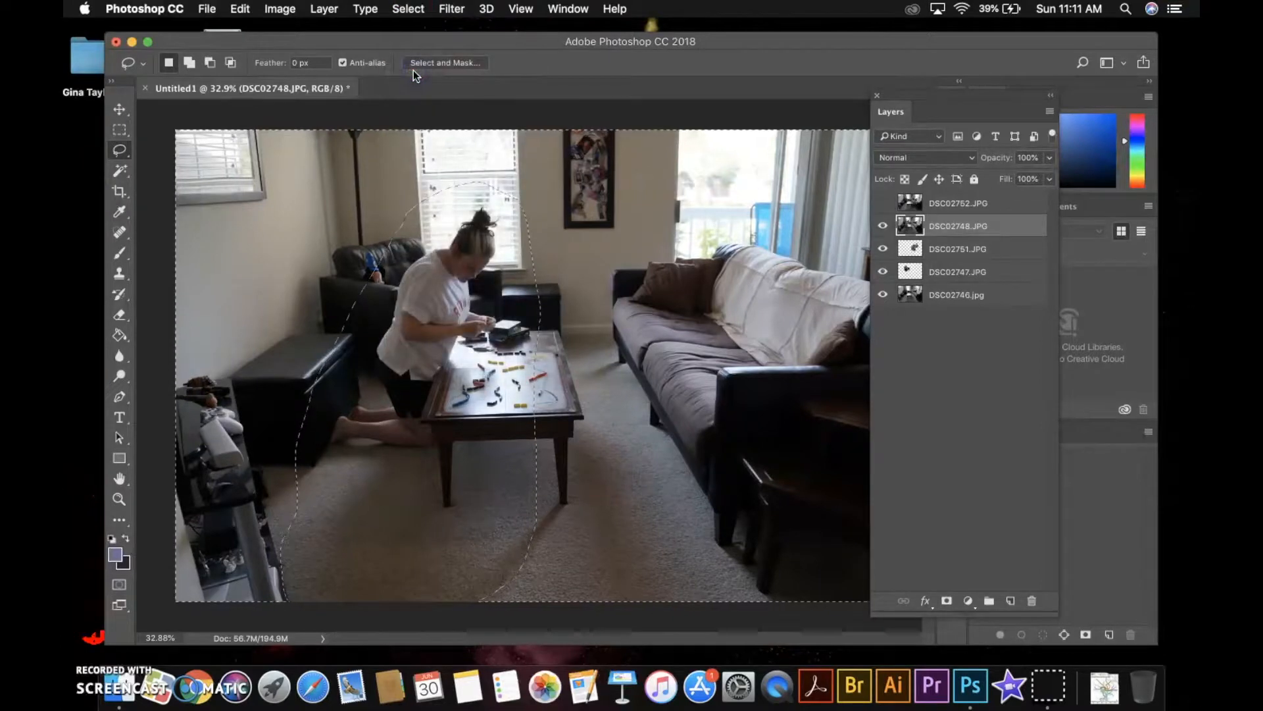
{"action": "key", "text": "Delete"}
{"action": "left_click", "coordinate": [198, 145]}
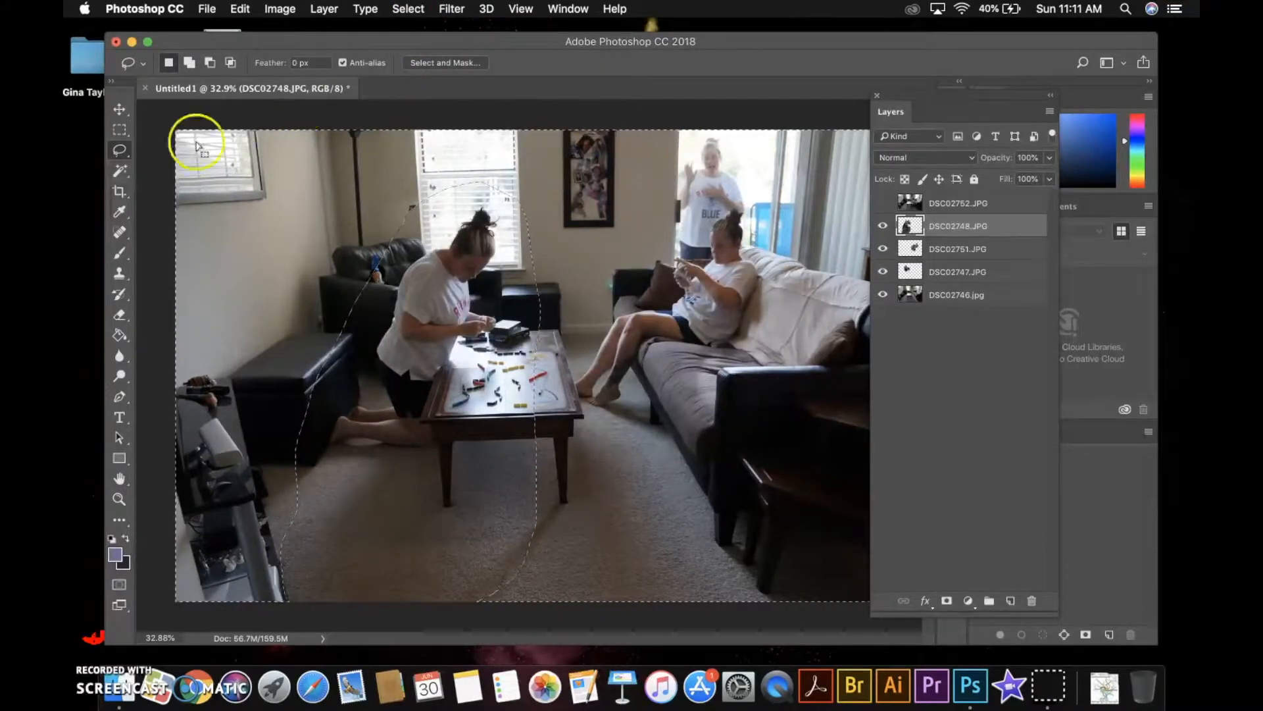
{"action": "left_click", "coordinate": [408, 9]}
{"action": "left_click", "coordinate": [425, 39]}
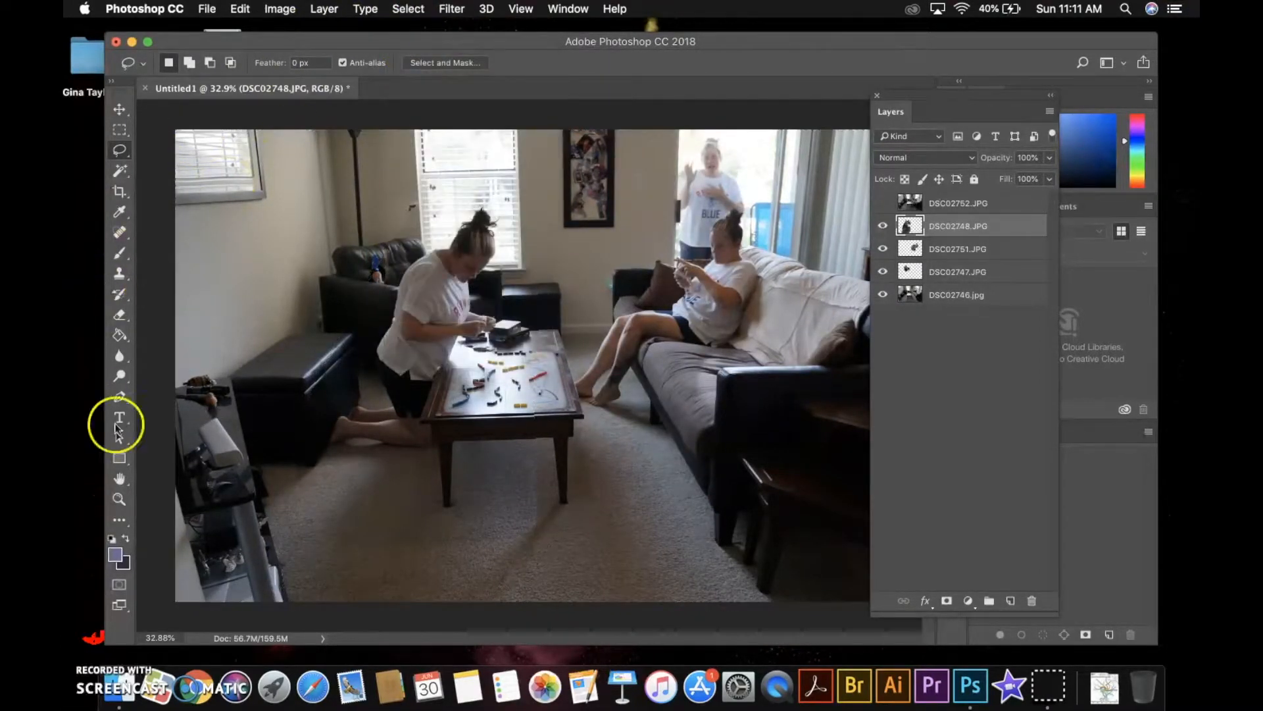
With DSC02746.jpg hidden, erase around the hard edges of the kneeling cutout using a size 300 Eraser, and show the background photo again.
{"action": "left_click", "coordinate": [120, 314]}
{"action": "left_click", "coordinate": [883, 294]}
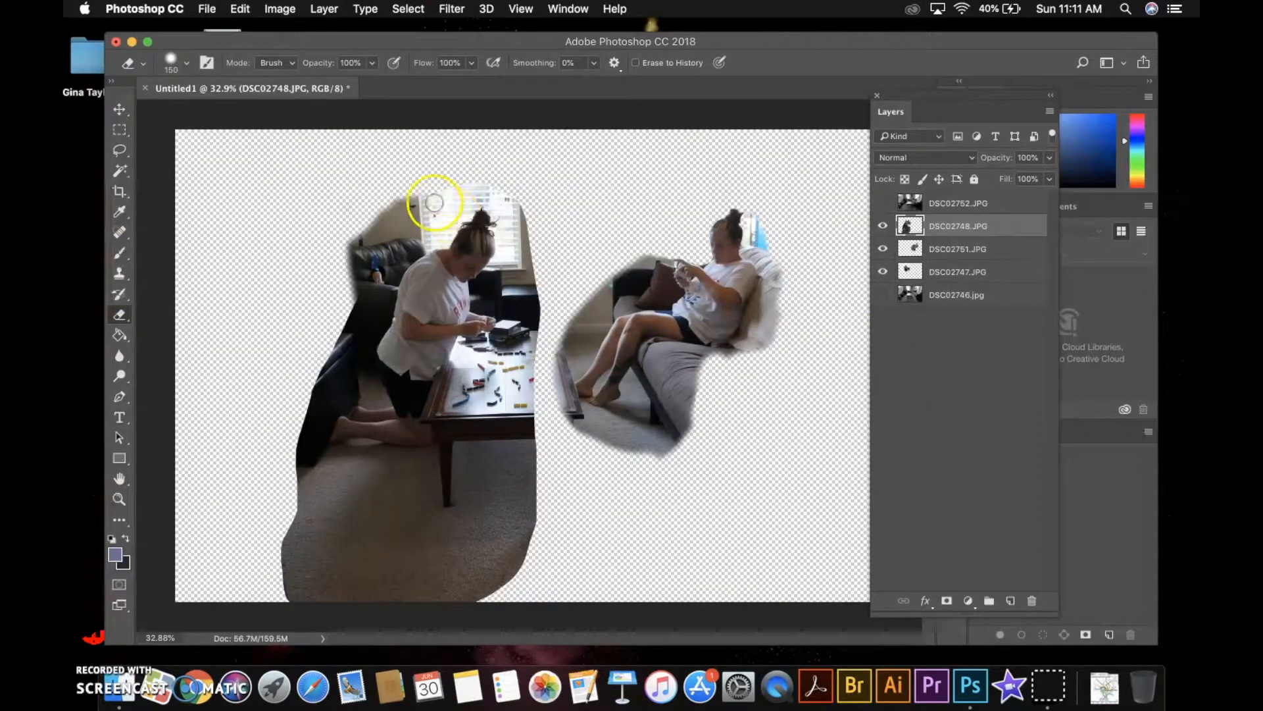
{"action": "mouse_move", "coordinate": [338, 261]}
{"action": "left_mouse_down"}
{"action": "mouse_move", "coordinate": [284, 505]}
{"action": "mouse_move", "coordinate": [278, 612]}
{"action": "mouse_move", "coordinate": [490, 609]}
{"action": "mouse_move", "coordinate": [532, 525]}
{"action": "mouse_move", "coordinate": [536, 449]}
{"action": "mouse_move", "coordinate": [534, 251]}
{"action": "mouse_move", "coordinate": [493, 168]}
{"action": "left_mouse_up"}
{"action": "left_click", "coordinate": [882, 295]}
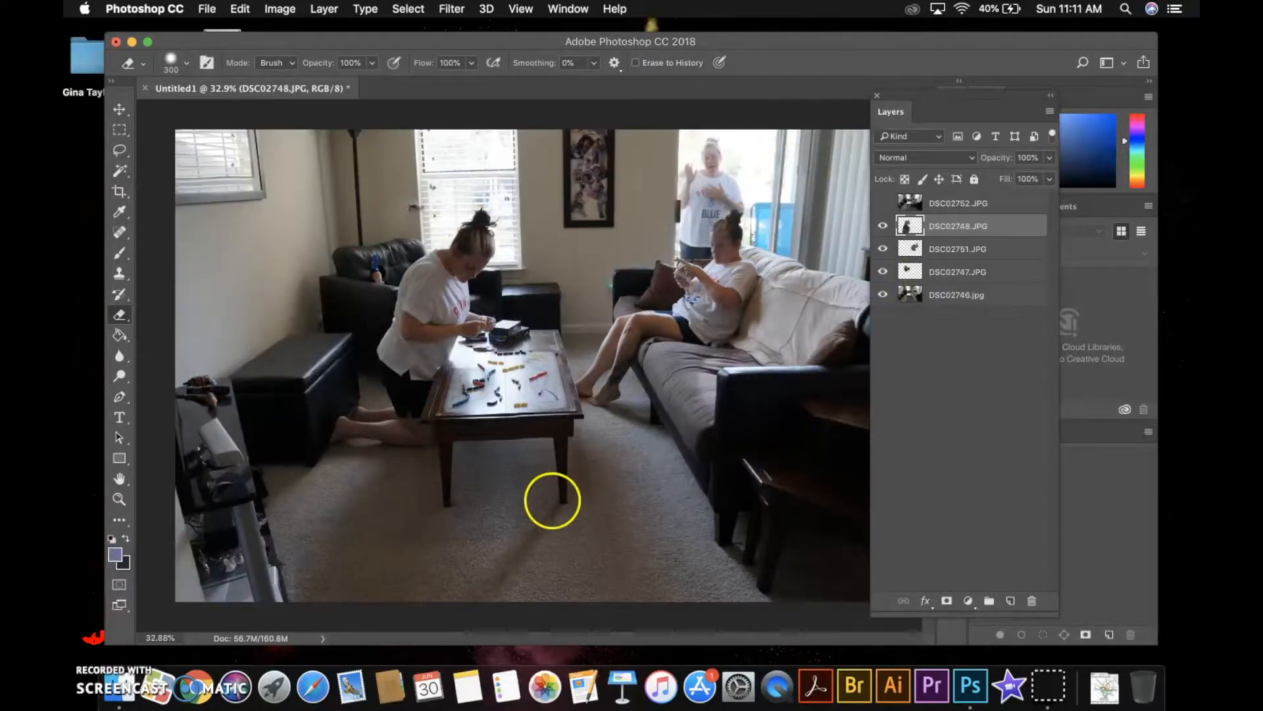
Hide DSC02746.jpg and erase the part of DSC02748.JPG that covers the armchair woman's head and body.
{"action": "mouse_move", "coordinate": [424, 247]}
{"action": "left_mouse_down"}
{"action": "mouse_move", "coordinate": [391, 211]}
{"action": "mouse_move", "coordinate": [426, 217]}
{"action": "left_mouse_up"}
{"action": "left_click", "coordinate": [119, 498]}
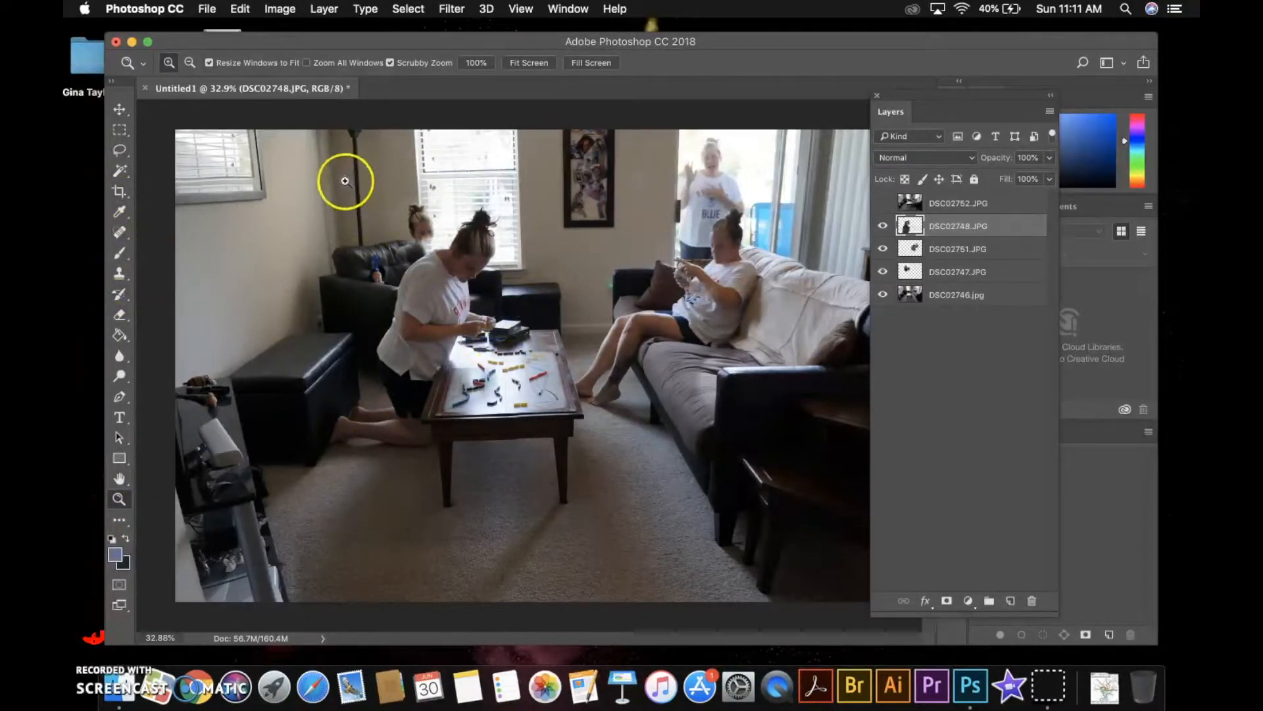
{"action": "left_click_drag", "start_coordinate": [340, 177], "coordinate": [421, 254]}
{"action": "left_click", "coordinate": [883, 296]}
{"action": "left_click", "coordinate": [883, 272]}
{"action": "left_click", "coordinate": [883, 272]}
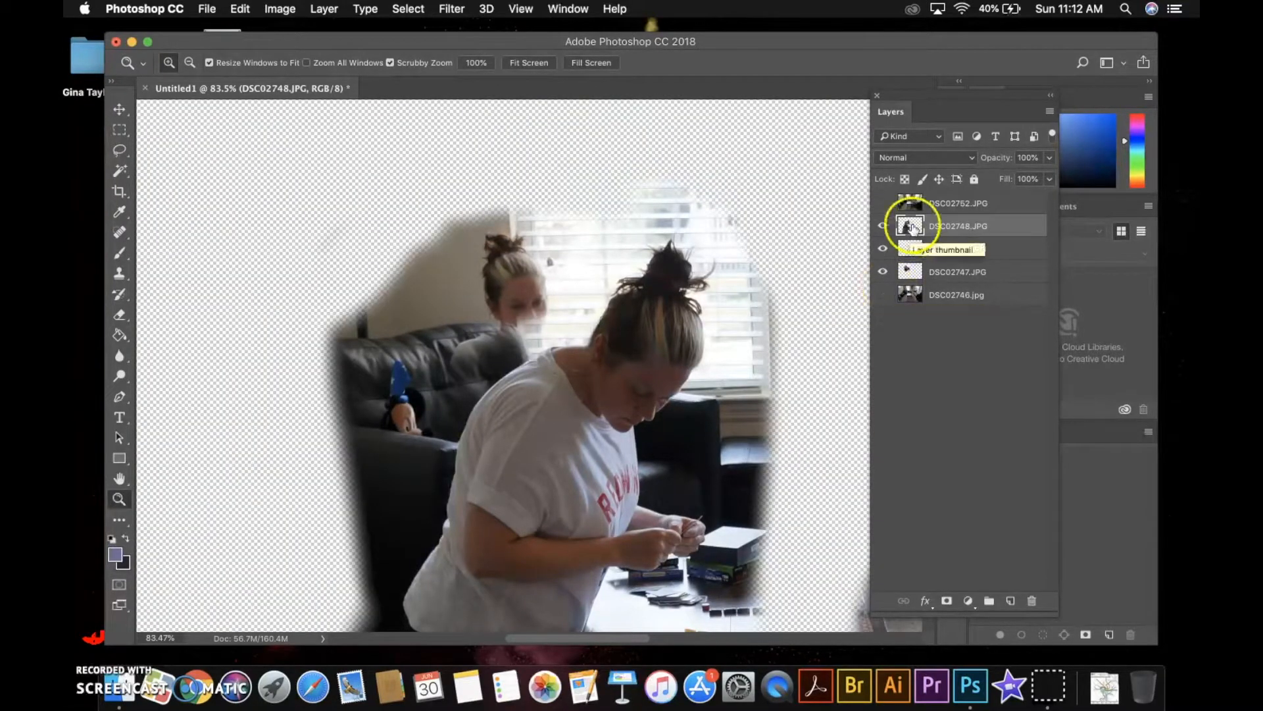
{"action": "left_click", "coordinate": [119, 314]}
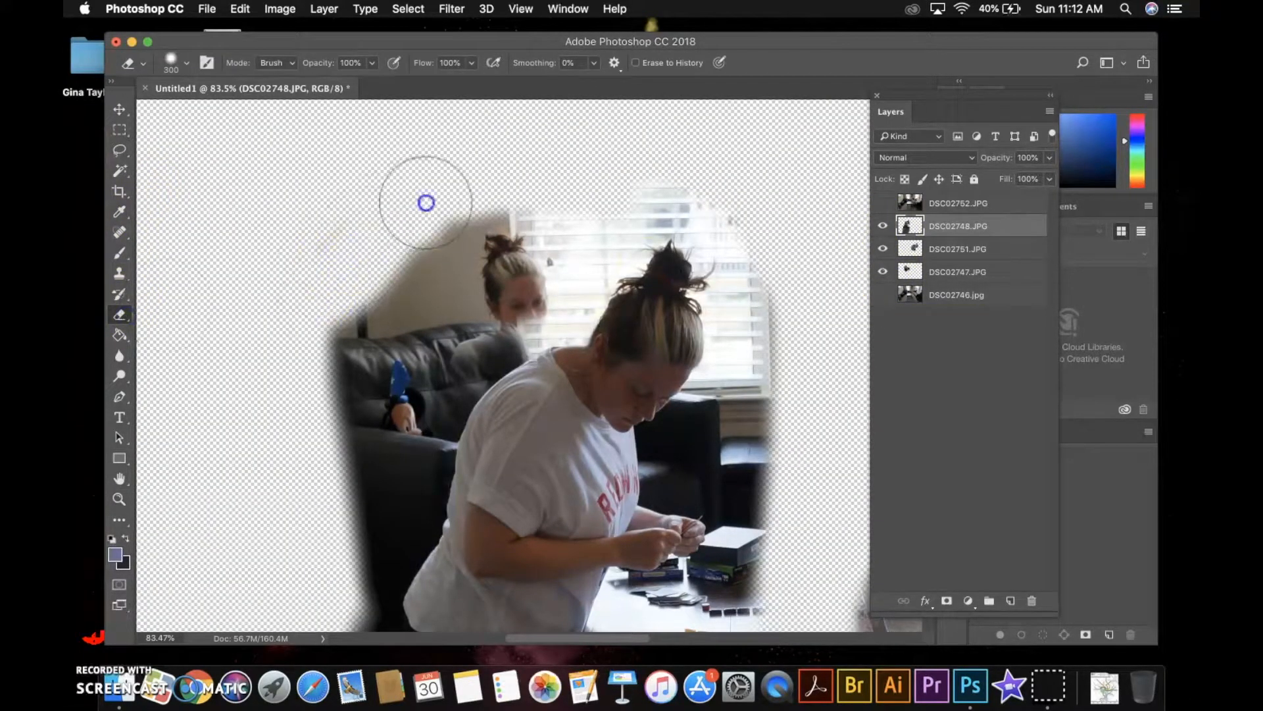
{"action": "mouse_move", "coordinate": [556, 282]}
{"action": "left_mouse_down"}
{"action": "mouse_move", "coordinate": [463, 372]}
{"action": "mouse_move", "coordinate": [533, 250]}
{"action": "left_mouse_up"}
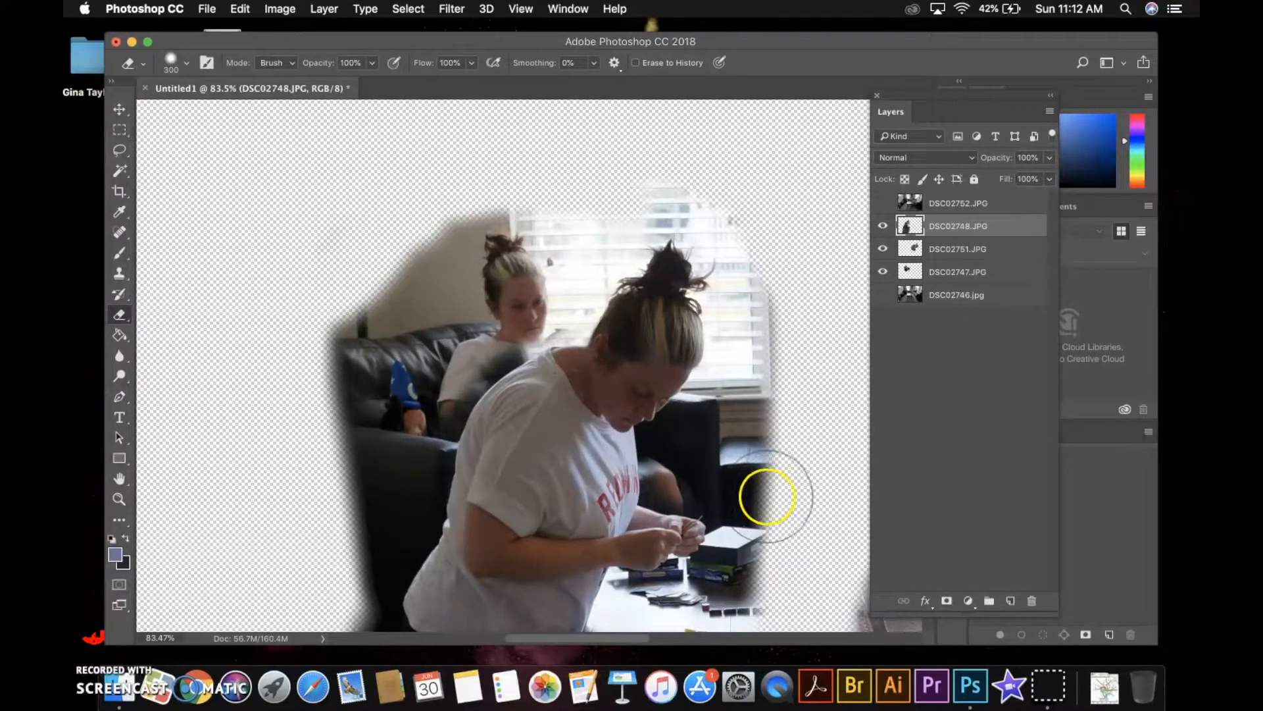
Outline the area covering the armchair woman beside the kneeling woman's back with the Polygonal Lasso, remove it from DSC02748.JPG, and deselect.
{"action": "mouse_move", "coordinate": [120, 150]}
{"action": "left_mouse_down"}
{"action": "mouse_move", "coordinate": [160, 152]}
{"action": "mouse_move", "coordinate": [198, 178]}
{"action": "left_mouse_up"}
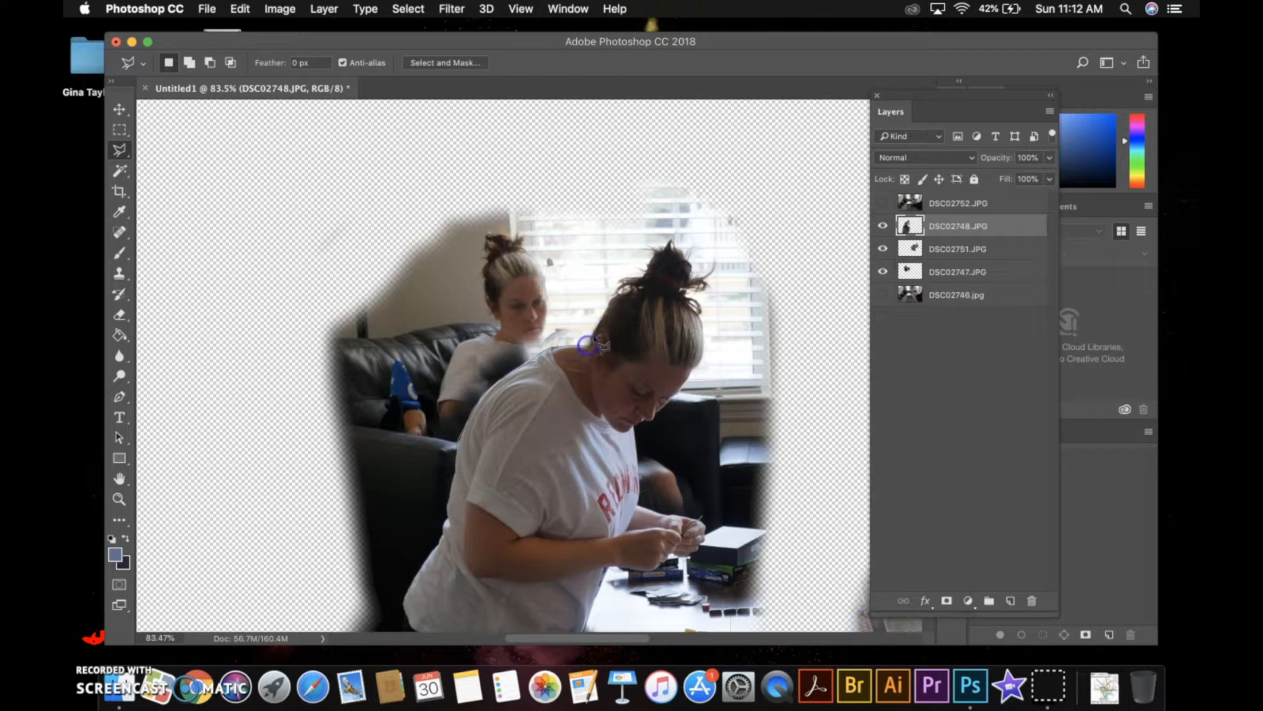
{"action": "left_click", "coordinate": [602, 299]}
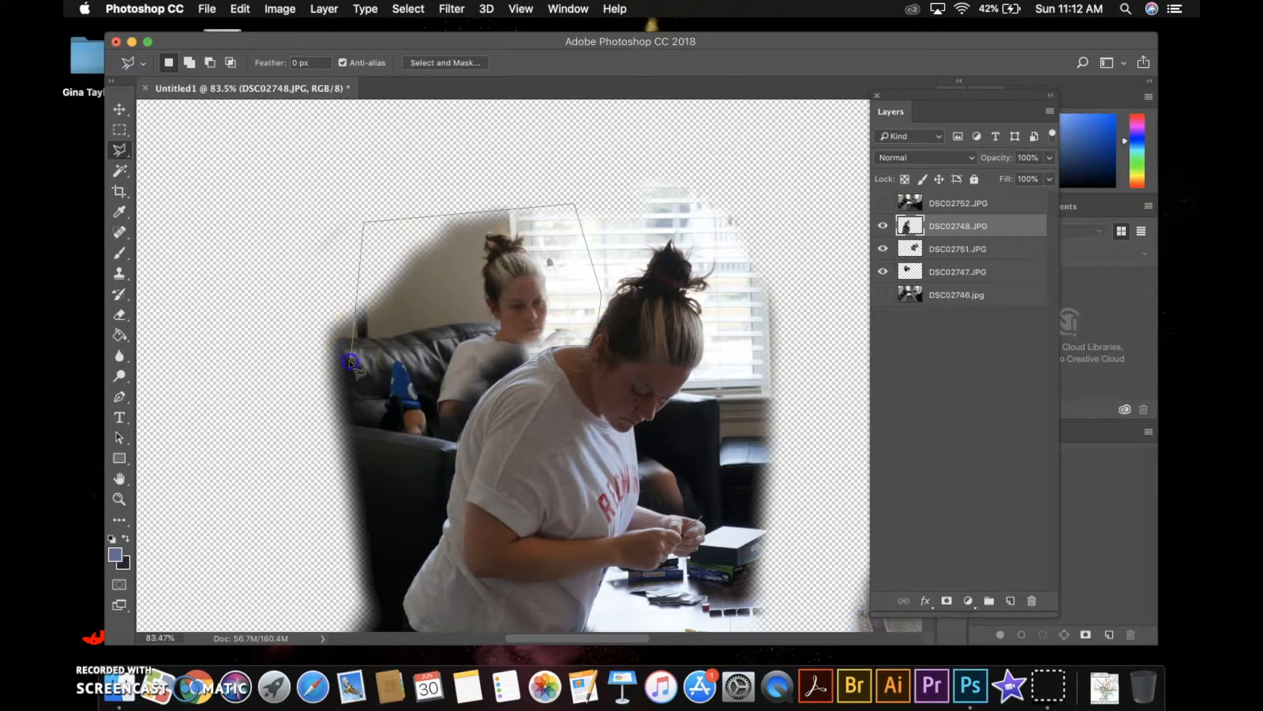
{"action": "left_click", "coordinate": [408, 8]}
{"action": "left_click", "coordinate": [423, 40]}
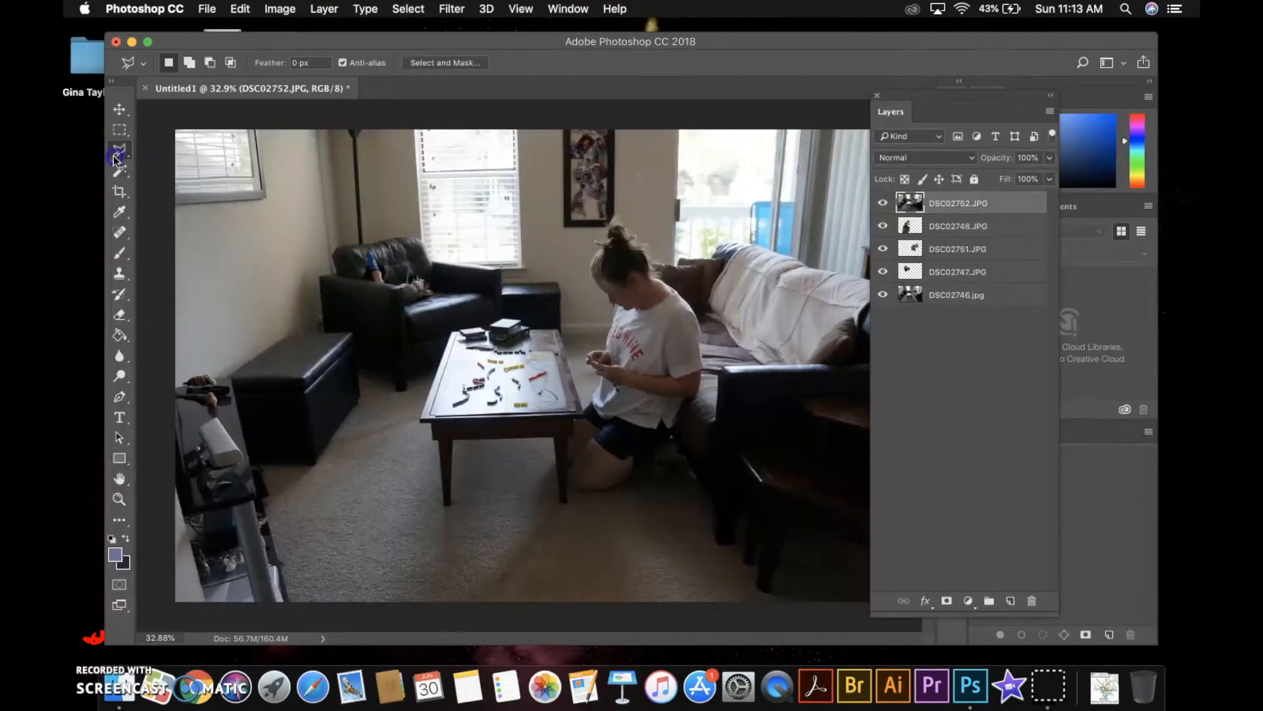
Cut out the woman kneeling beside the sofa on DSC02752.JPG and trim the parts that cover the sofa woman using the Polygonal Lasso.
{"action": "left_click_drag", "start_coordinate": [545, 414], "coordinate": [484, 592]}
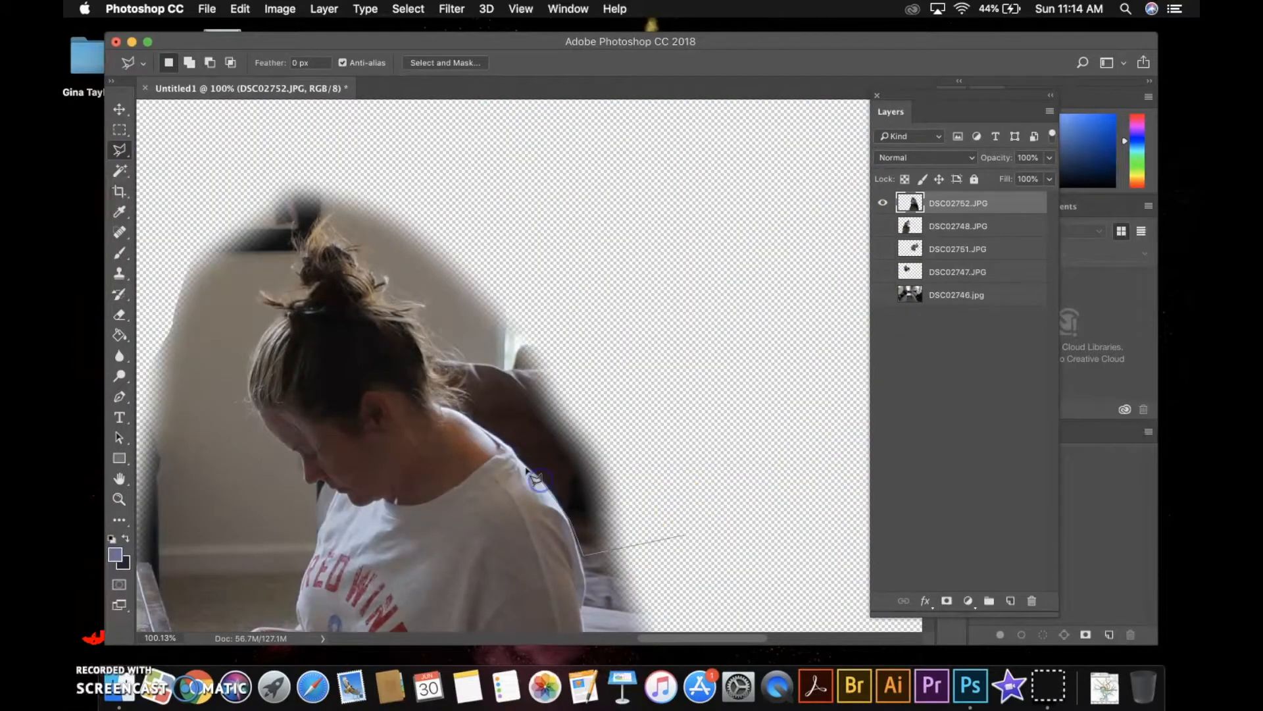
{"action": "left_click", "coordinate": [884, 249]}
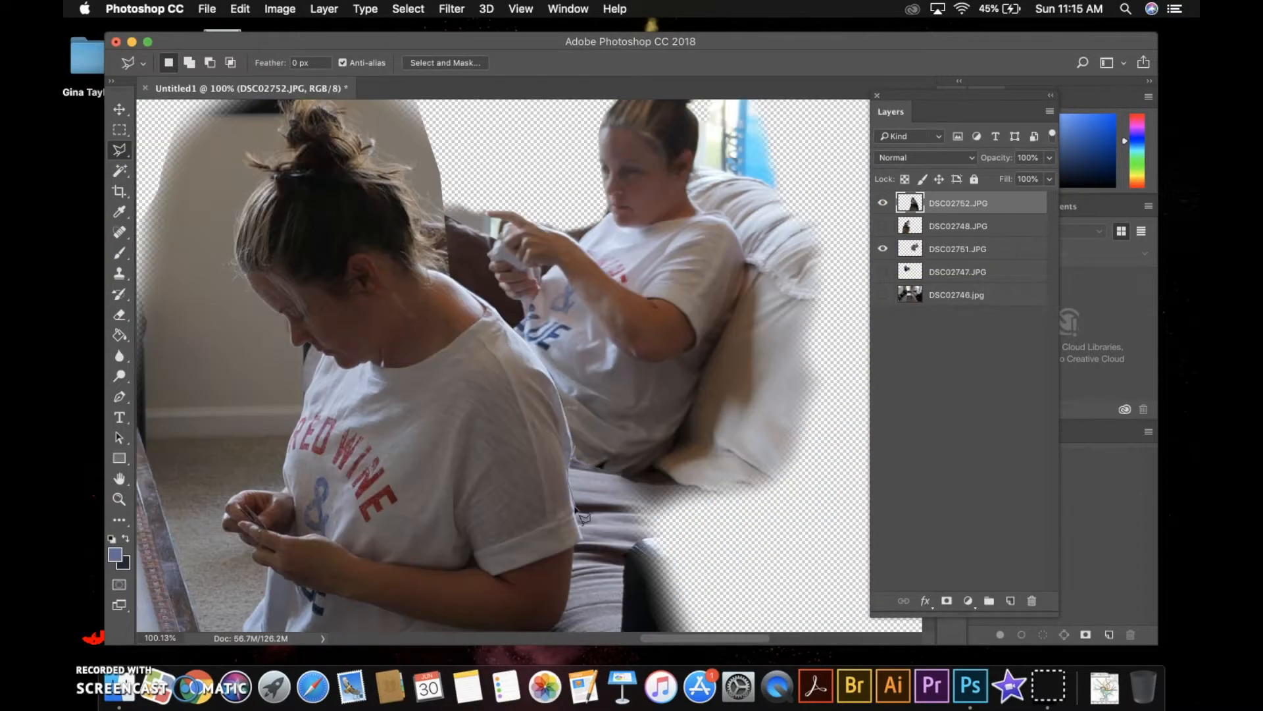
{"action": "left_click_drag", "start_coordinate": [612, 592], "coordinate": [685, 579]}
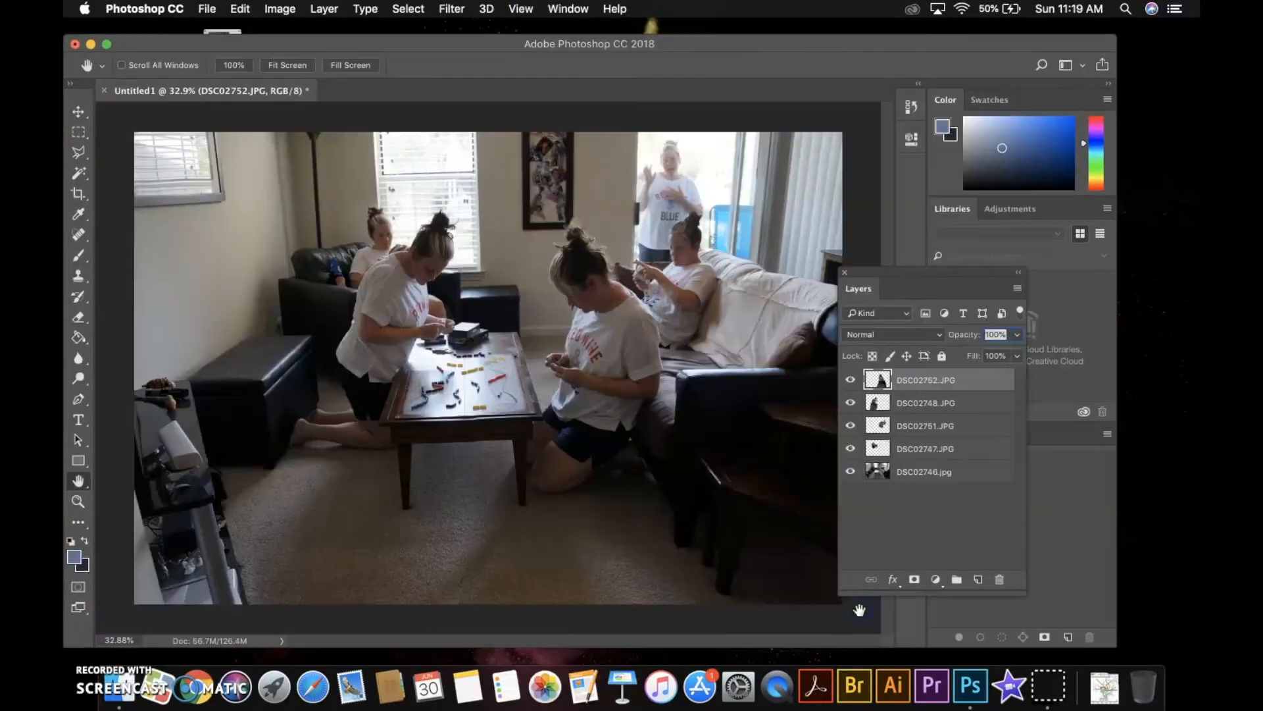
Hide the four cutout layers above DSC02746.jpg to compare the composite with the background photo alone.
{"action": "left_click_drag", "start_coordinate": [850, 448], "coordinate": [850, 379]}
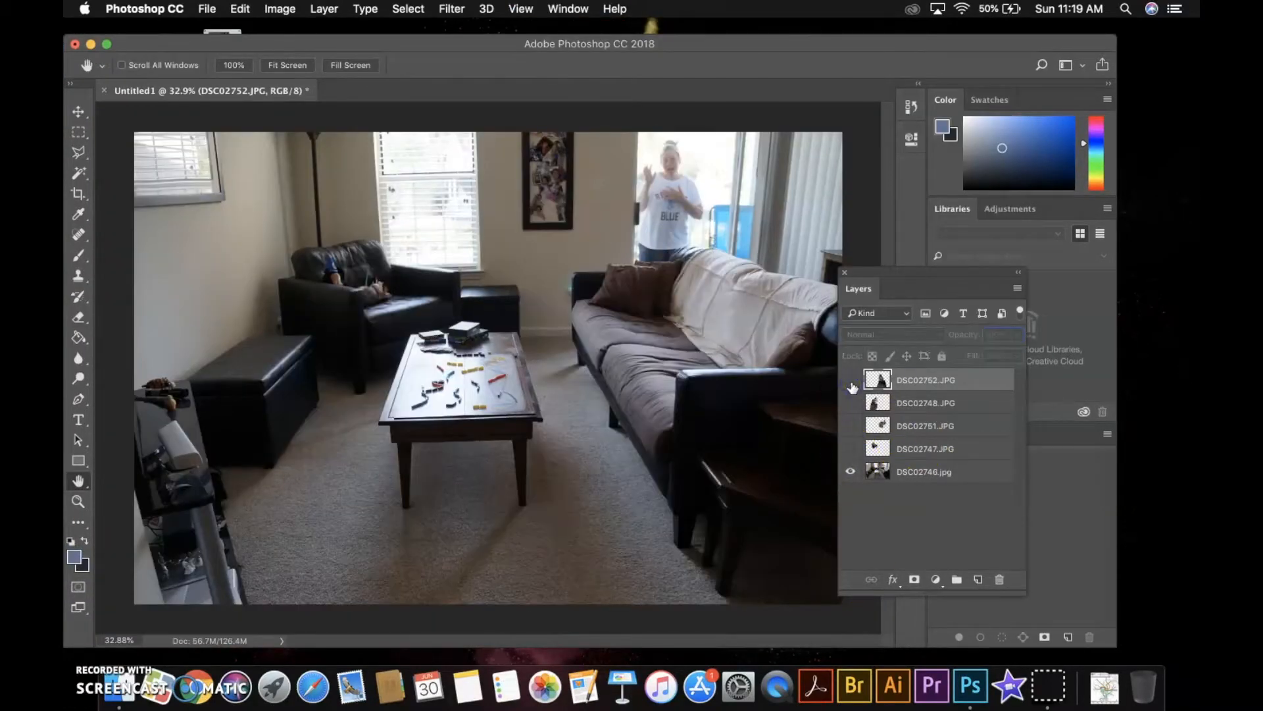
Show the four cutout layers again one by one over DSC02746.jpg to review how each figure fits the room.
{"action": "left_click", "coordinate": [850, 449]}
{"action": "left_click", "coordinate": [851, 426]}
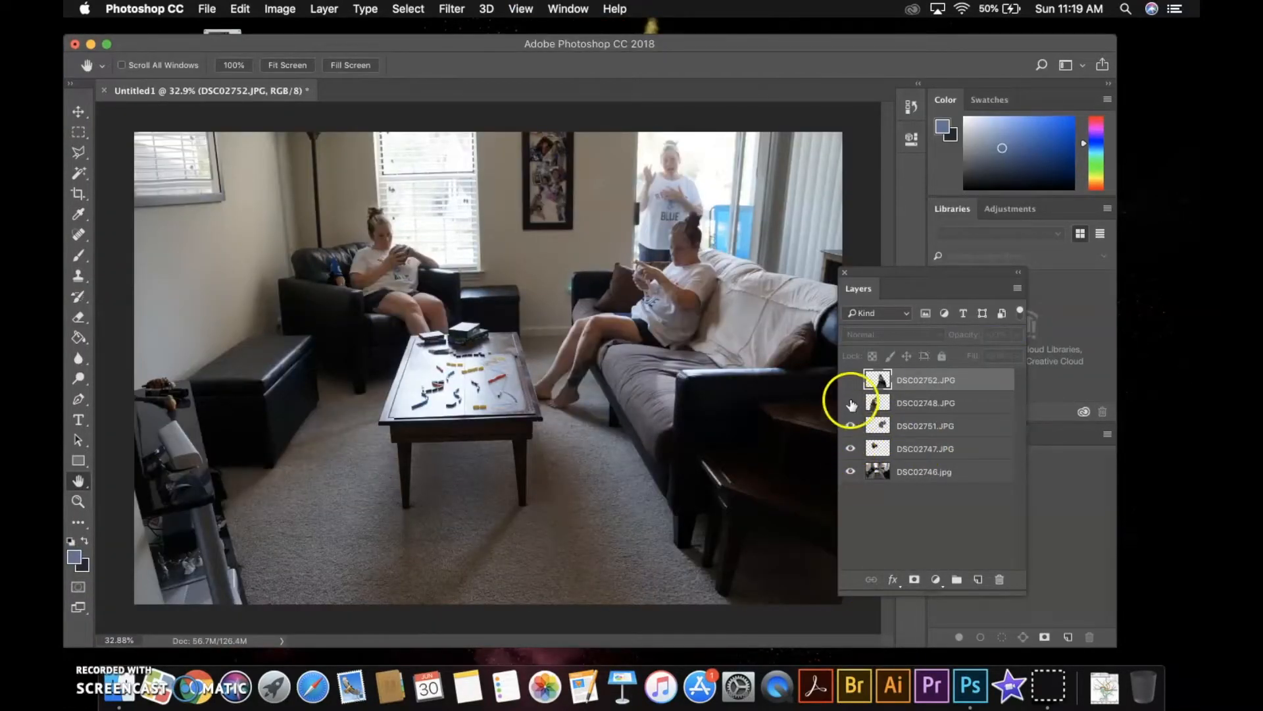
{"action": "left_click", "coordinate": [850, 403]}
{"action": "left_click", "coordinate": [850, 380]}
Hide DSC02746.jpg to inspect the cutouts alone, and hide the lower cutout layers one after another.
{"action": "left_click", "coordinate": [850, 472]}
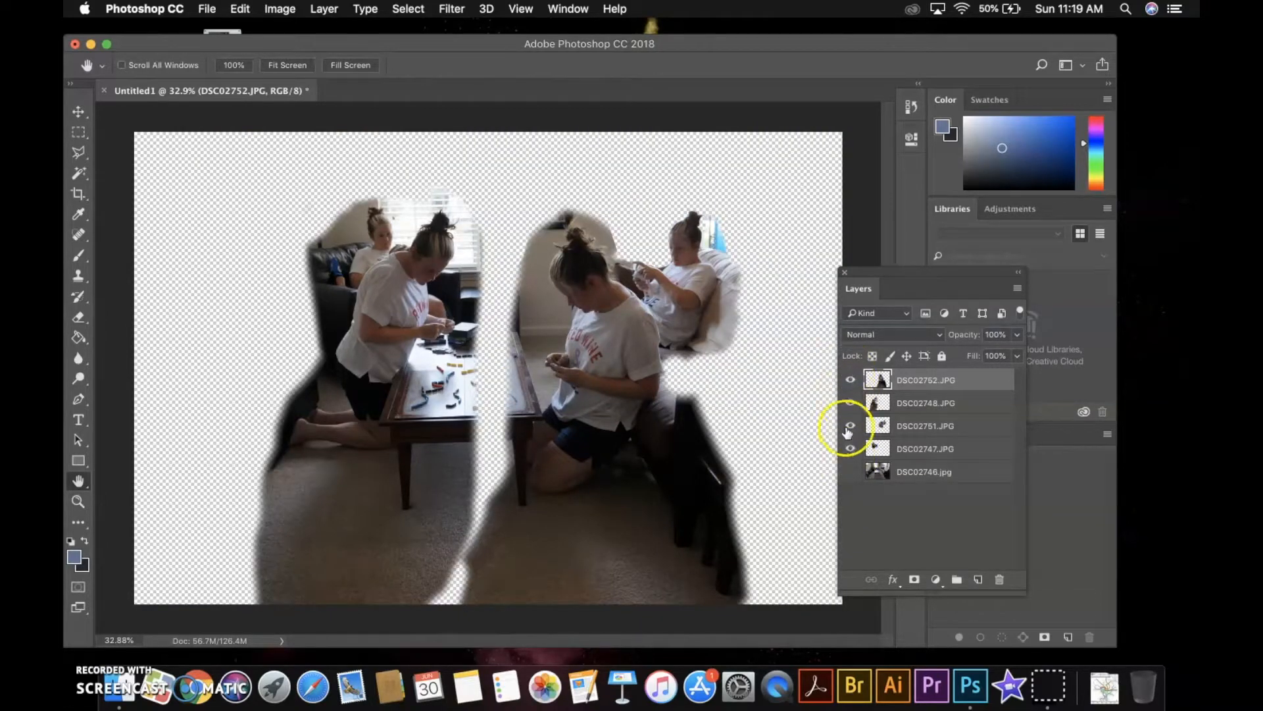
{"action": "left_click", "coordinate": [850, 449]}
{"action": "left_click", "coordinate": [850, 425]}
{"action": "left_click", "coordinate": [850, 403]}
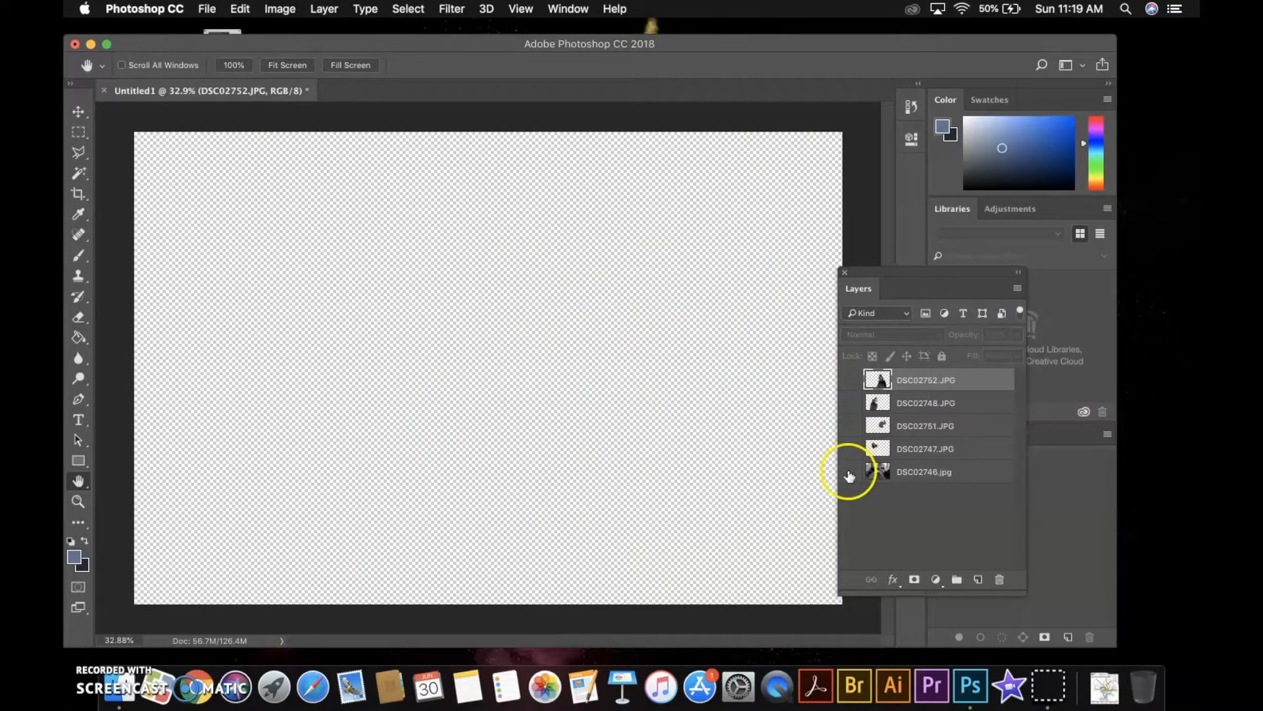
Make all five photo layers visible again and dock the floating Layers panel beside Channels and Paths.
{"action": "left_click", "coordinate": [849, 471], "text": "alt"}
{"action": "left_click_drag", "start_coordinate": [849, 289], "coordinate": [934, 436]}
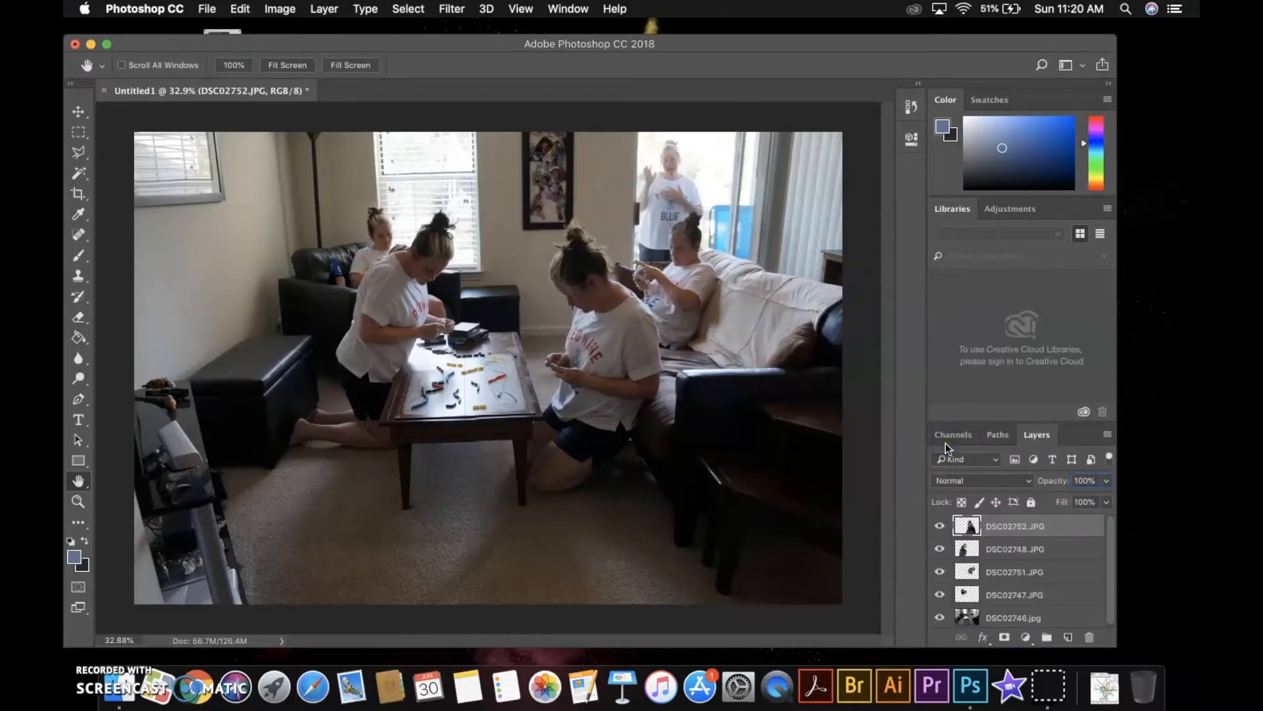
Add a Color Lookup adjustment layer above DSC02752.JPG.
{"action": "left_click", "coordinate": [1030, 209]}
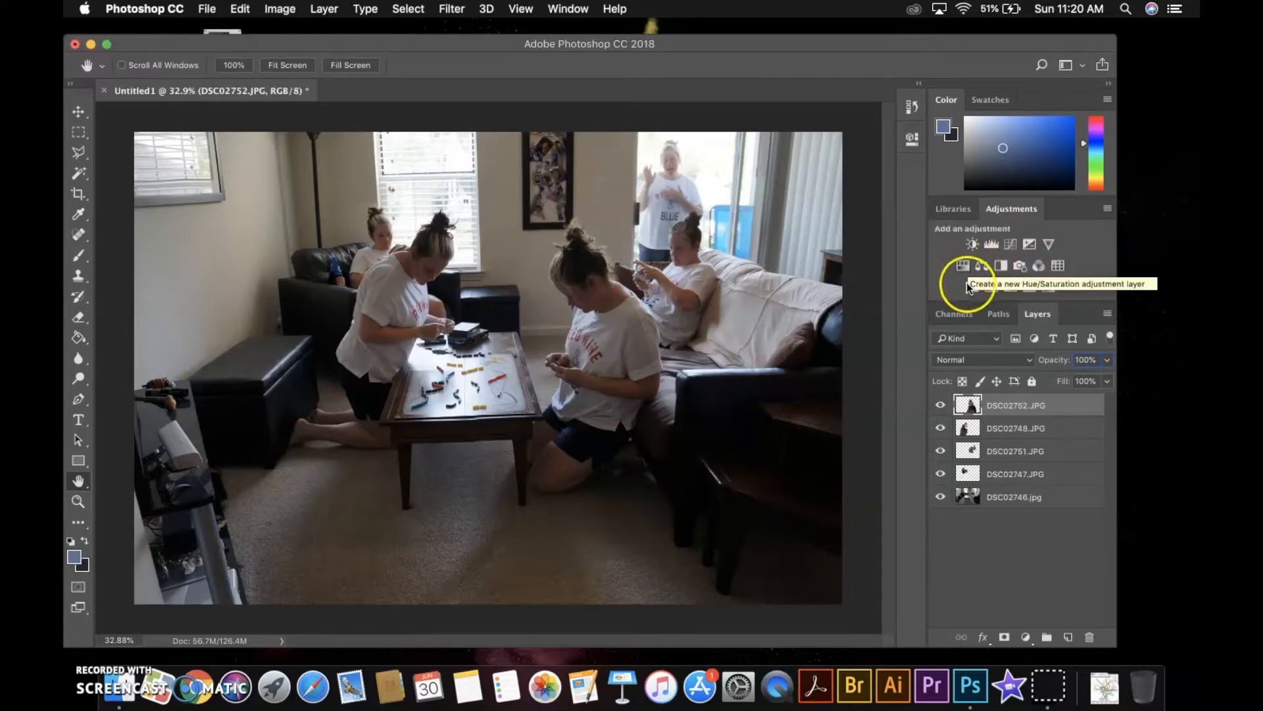
{"action": "left_click", "coordinate": [1058, 265]}
Try several 3D LUT looks on the Color Lookup layer, including Crisp_Winter.look, Crisp_Warm.look and Candlelight.CUBE.
{"action": "left_click", "coordinate": [847, 183]}
{"action": "left_click", "coordinate": [811, 341]}
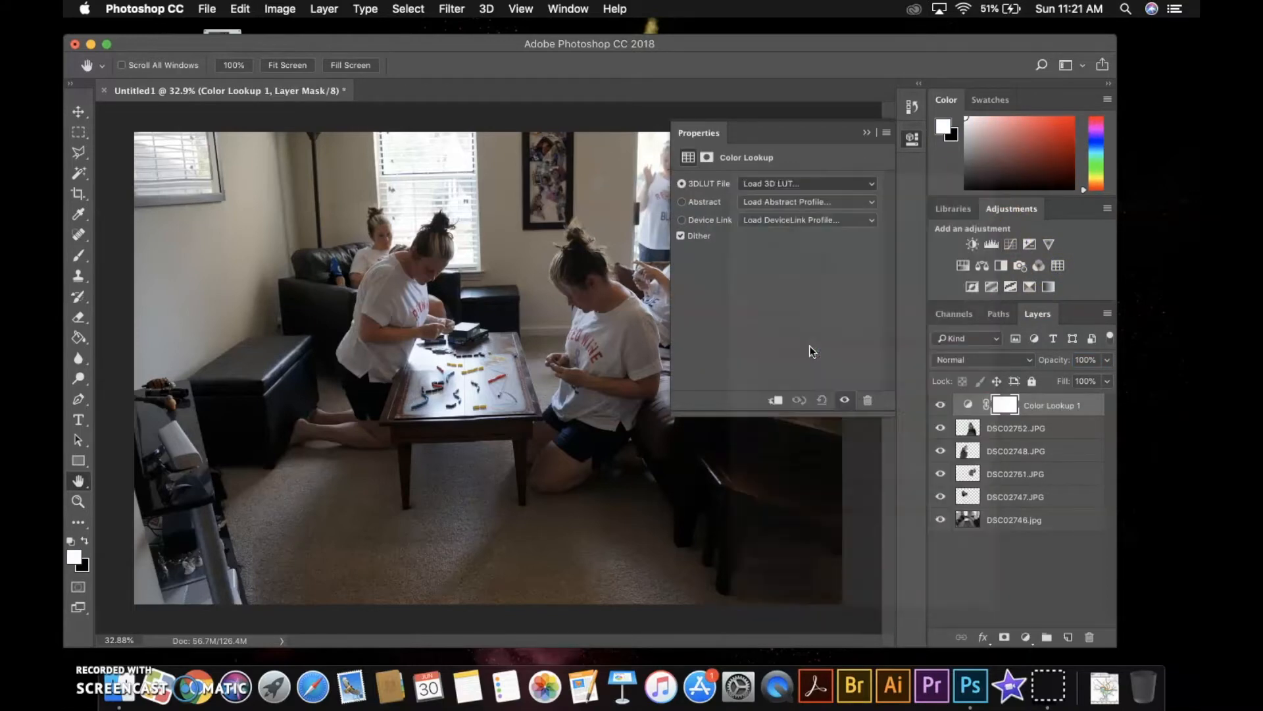
{"action": "left_click", "coordinate": [776, 183]}
{"action": "left_click", "coordinate": [776, 169]}
{"action": "left_click", "coordinate": [775, 183]}
{"action": "left_click", "coordinate": [775, 156]}
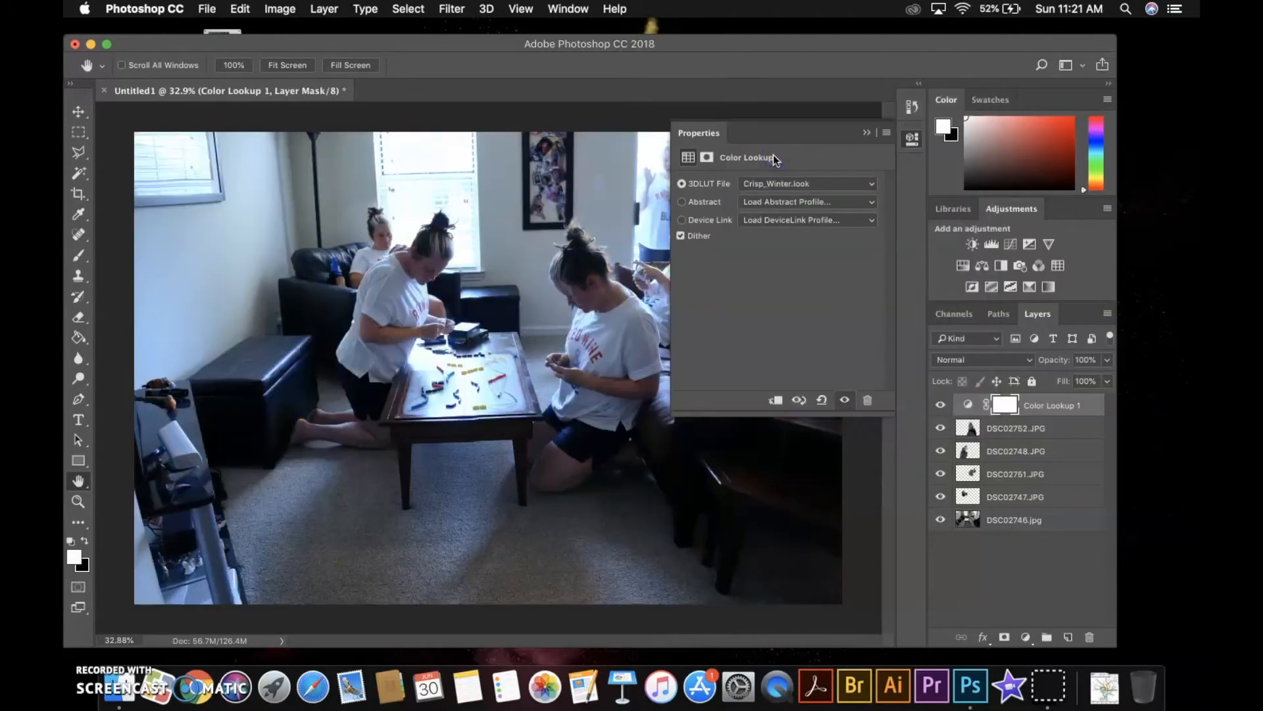
{"action": "left_click", "coordinate": [773, 184]}
{"action": "left_click", "coordinate": [769, 170]}
{"action": "left_click", "coordinate": [770, 184]}
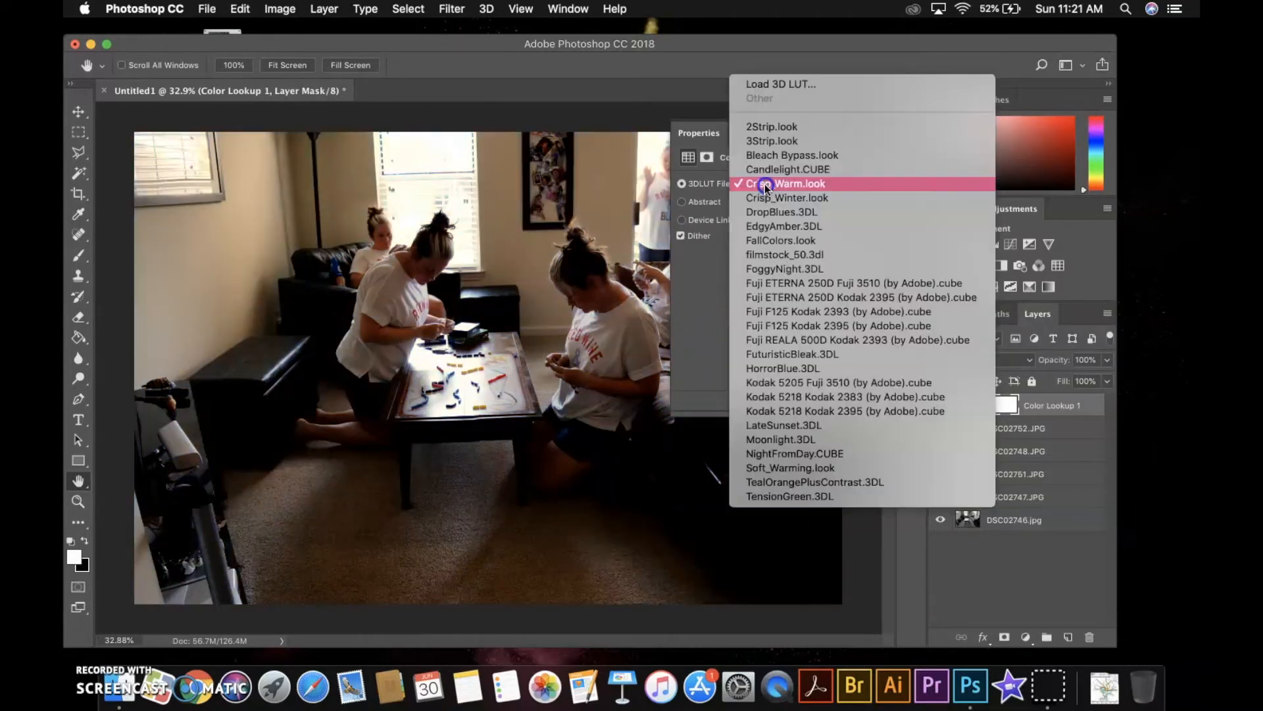
{"action": "left_click", "coordinate": [763, 160]}
Try 3Strip.look on the Color Lookup layer and settle on a 3D LUT look with more muted colors.
{"action": "left_click", "coordinate": [764, 183]}
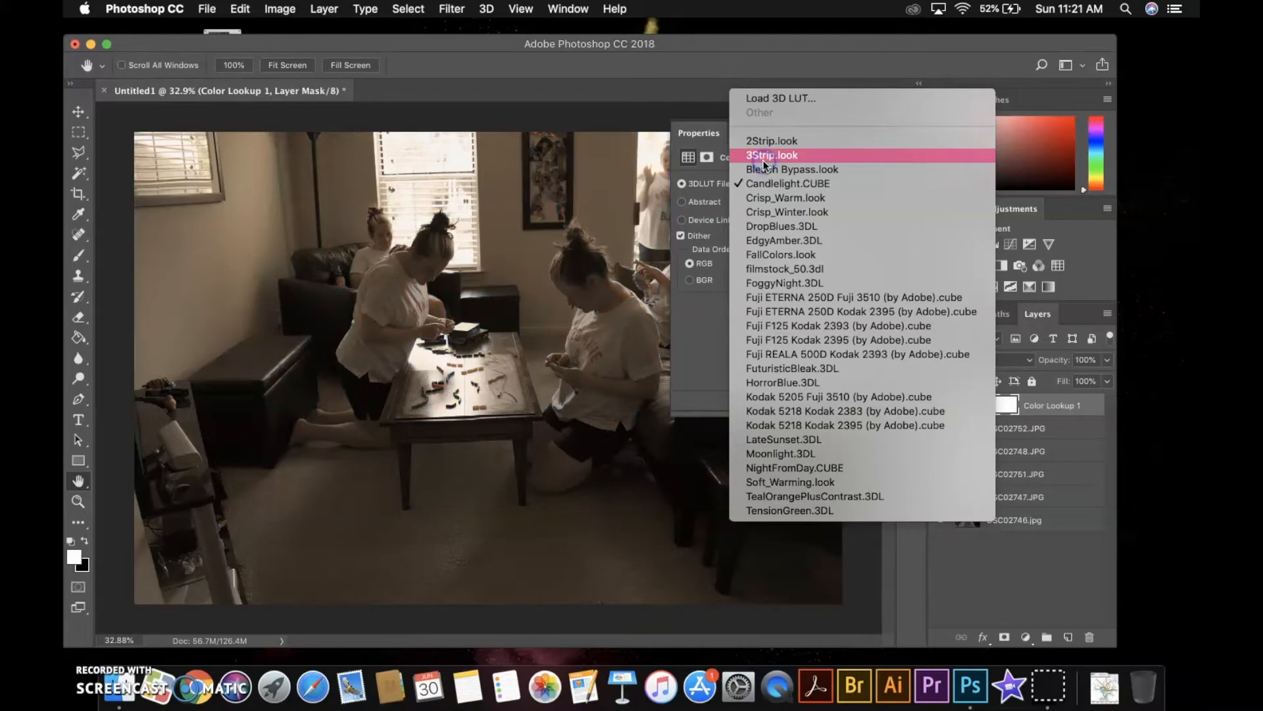
{"action": "left_click", "coordinate": [765, 156]}
{"action": "left_click", "coordinate": [776, 184]}
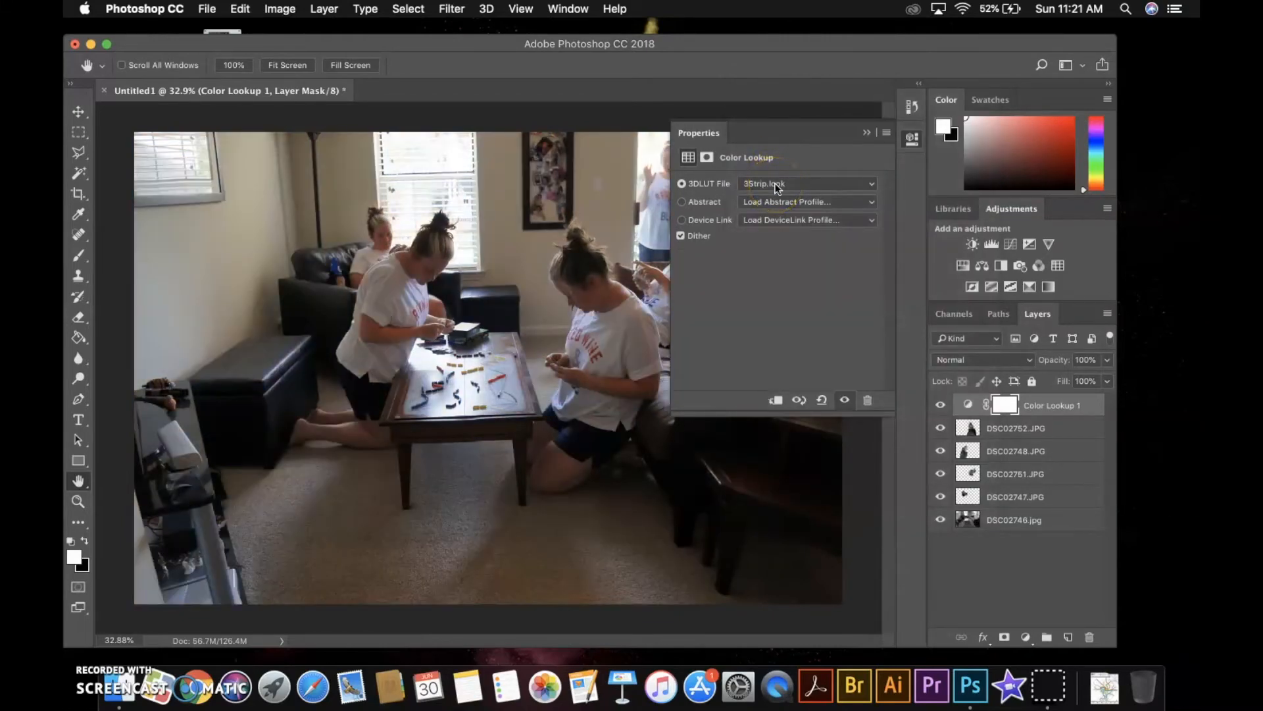
{"action": "left_click", "coordinate": [948, 276]}
Add a Brightness/Contrast adjustment layer above the Color Lookup layer and raise the brightness of the whole composite.
{"action": "left_click", "coordinate": [973, 244]}
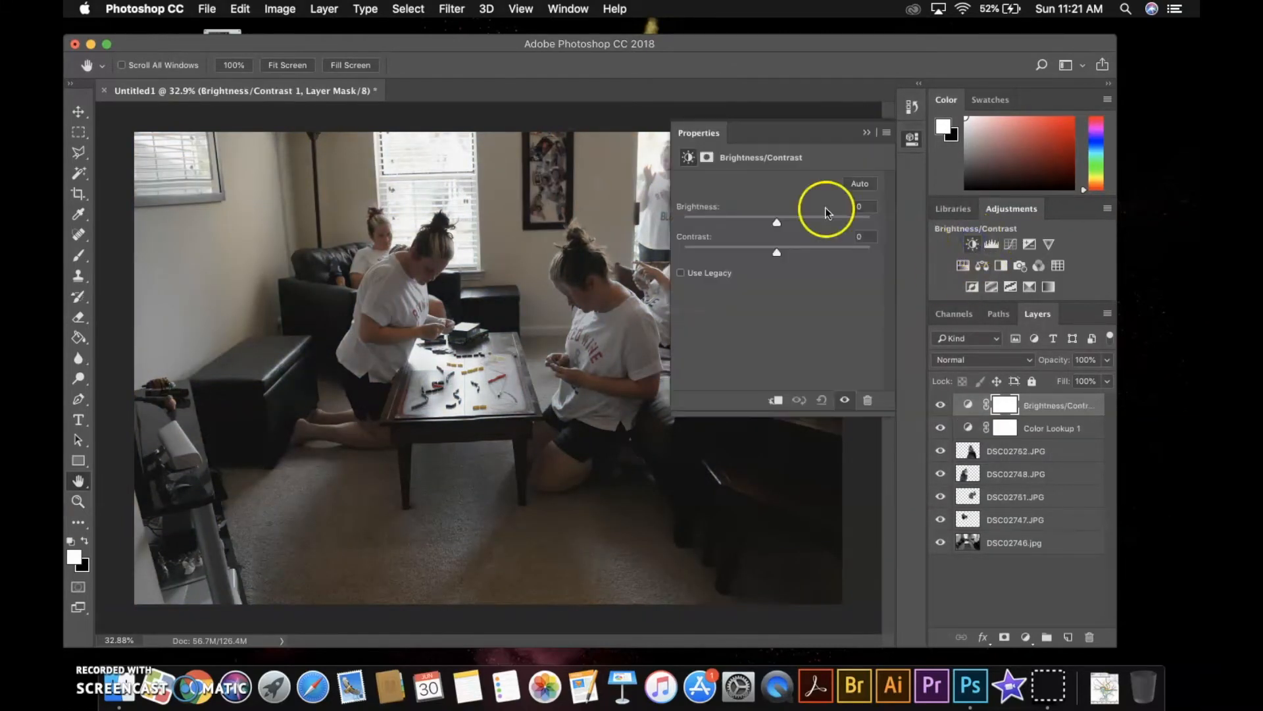
{"action": "left_click_drag", "start_coordinate": [802, 221], "coordinate": [809, 223]}
{"action": "scroll", "coordinate": [807, 248], "scroll_direction": "up", "scroll_amount": 1}
{"action": "left_click", "coordinate": [868, 134]}
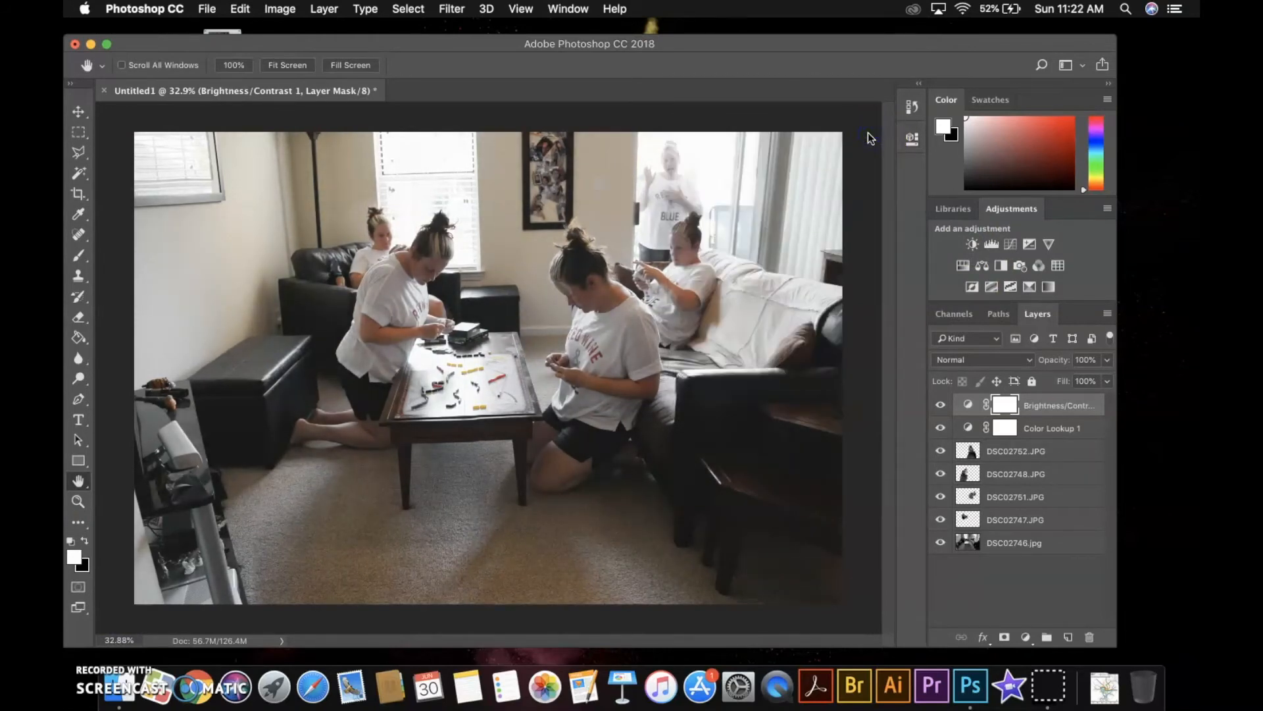
Flatten the photo and adjustment layers into a single Background layer.
{"action": "left_click", "coordinate": [1106, 315]}
{"action": "left_click", "coordinate": [992, 577]}
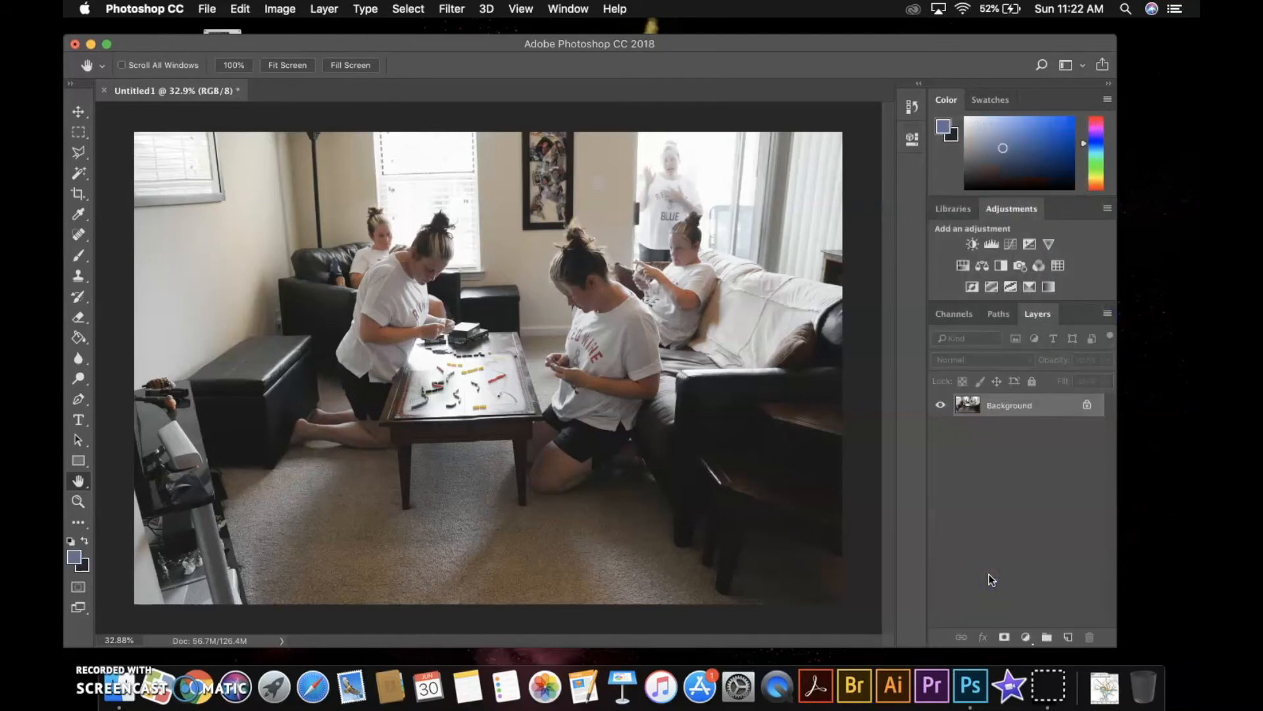
Save the flattened image to the Desktop as a JPEG named "Many Me" followed by the author's surname.
{"action": "left_click", "coordinate": [207, 8]}
{"action": "left_click", "coordinate": [227, 170]}
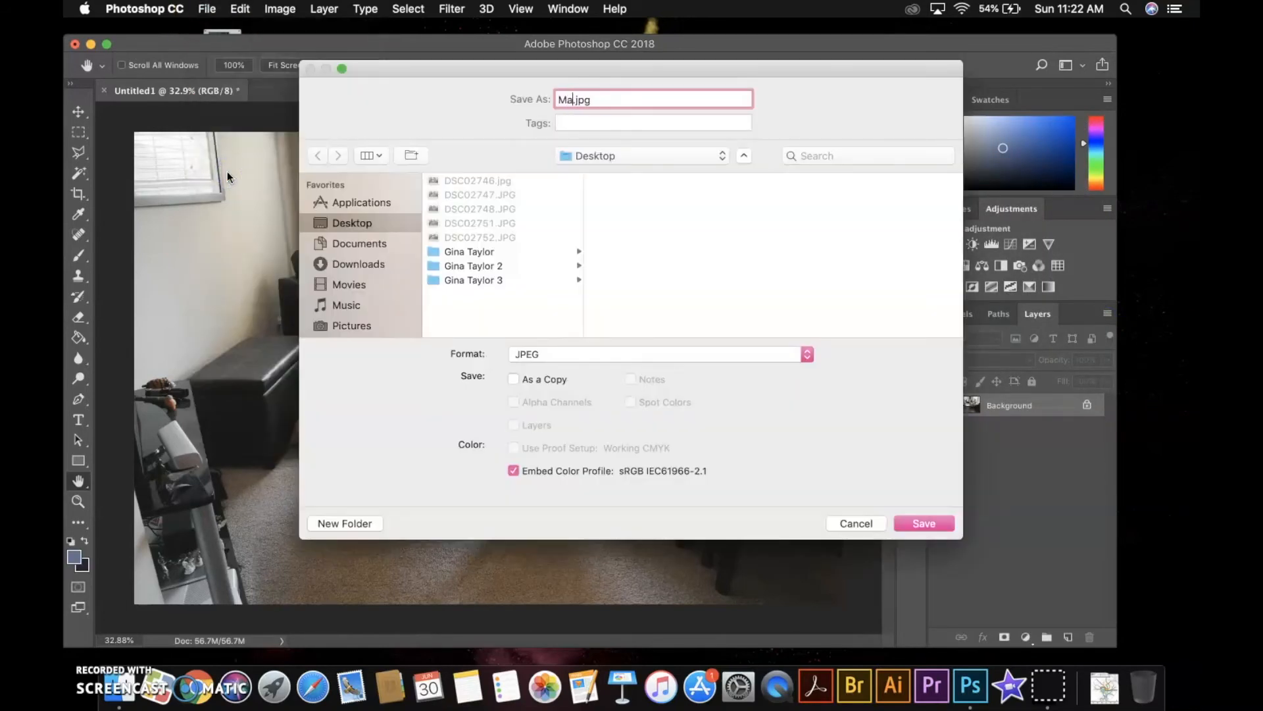
{"action": "type", "text": "Many Me Taylor"}
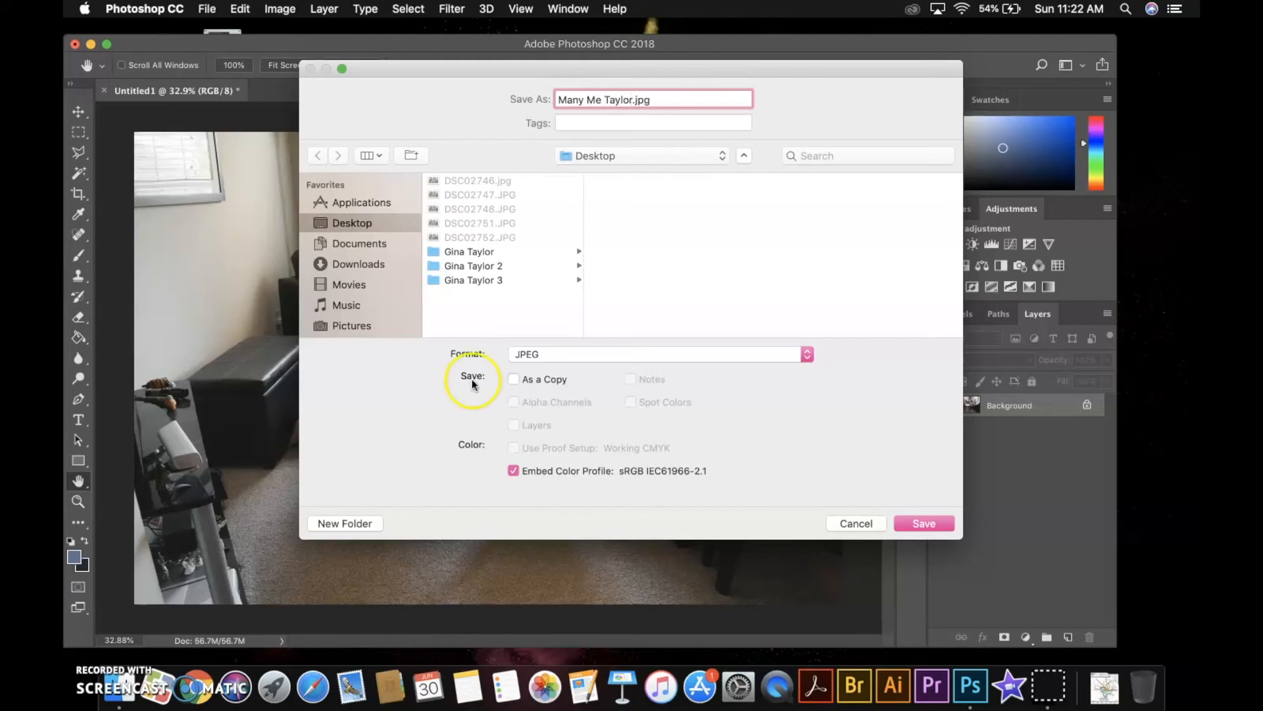
{"action": "left_click", "coordinate": [924, 522]}
{"action": "left_click", "coordinate": [725, 221]}
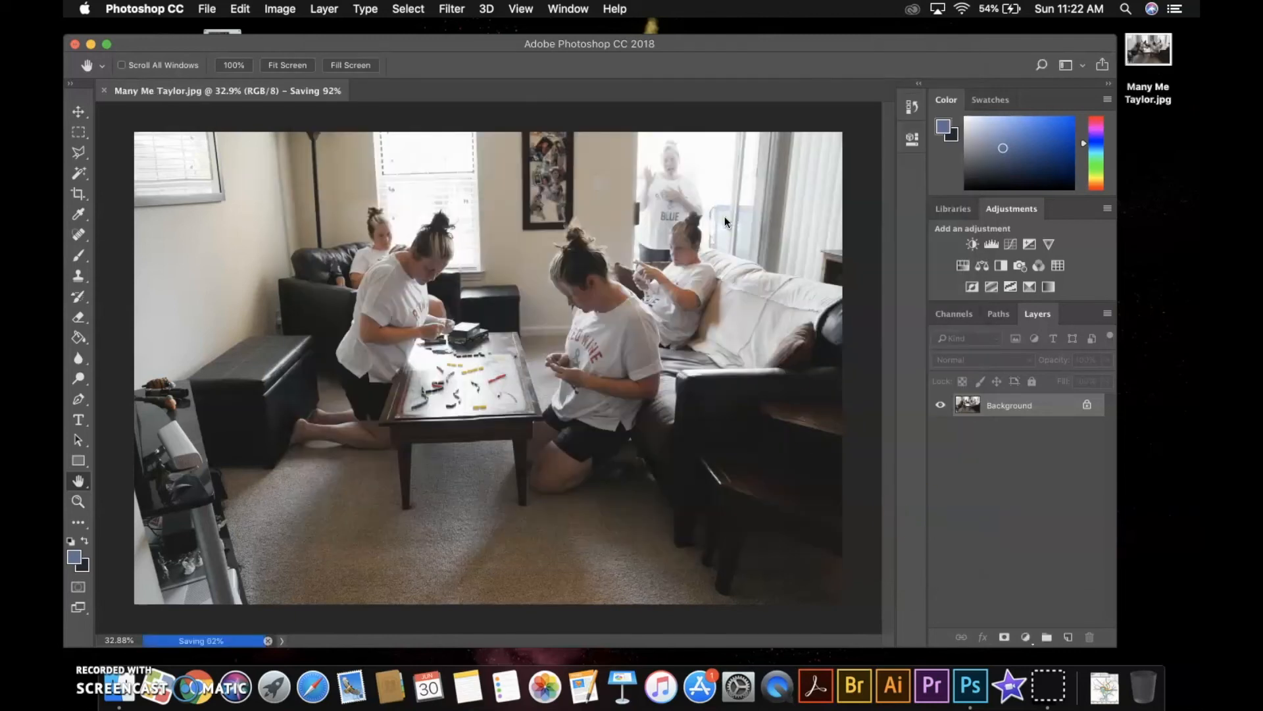
{"action": "left_click", "coordinate": [92, 641]}
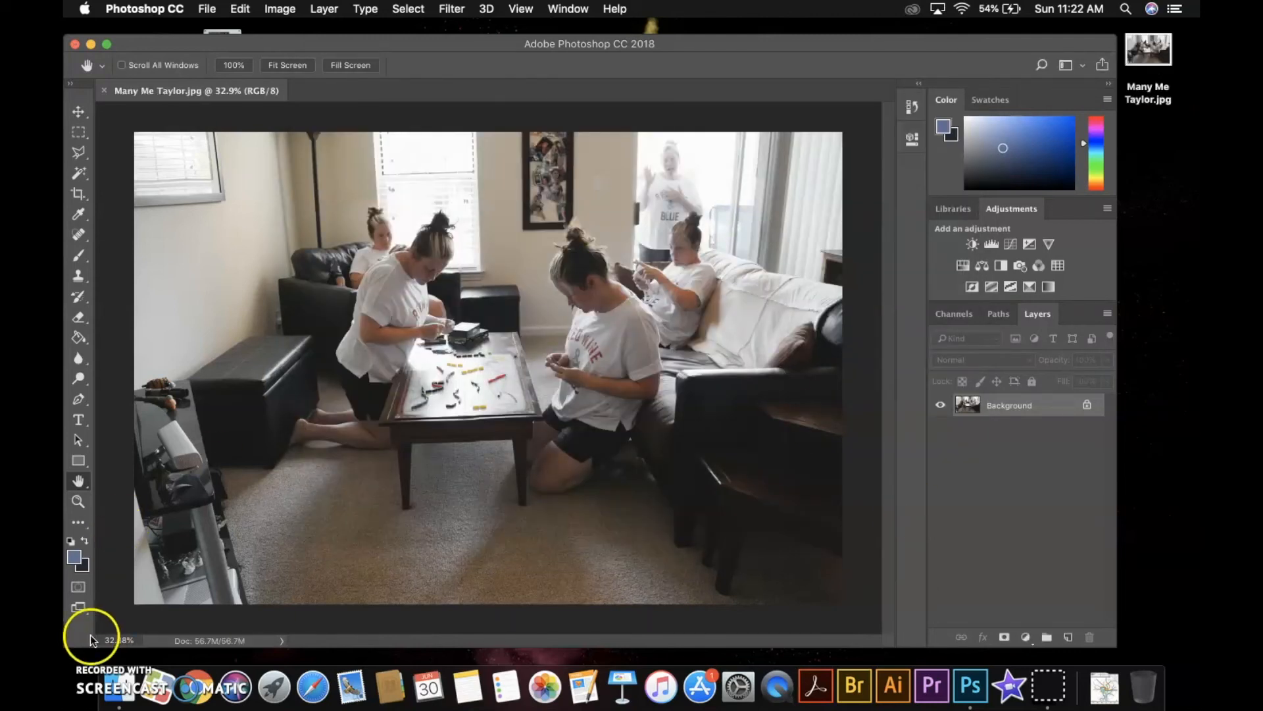